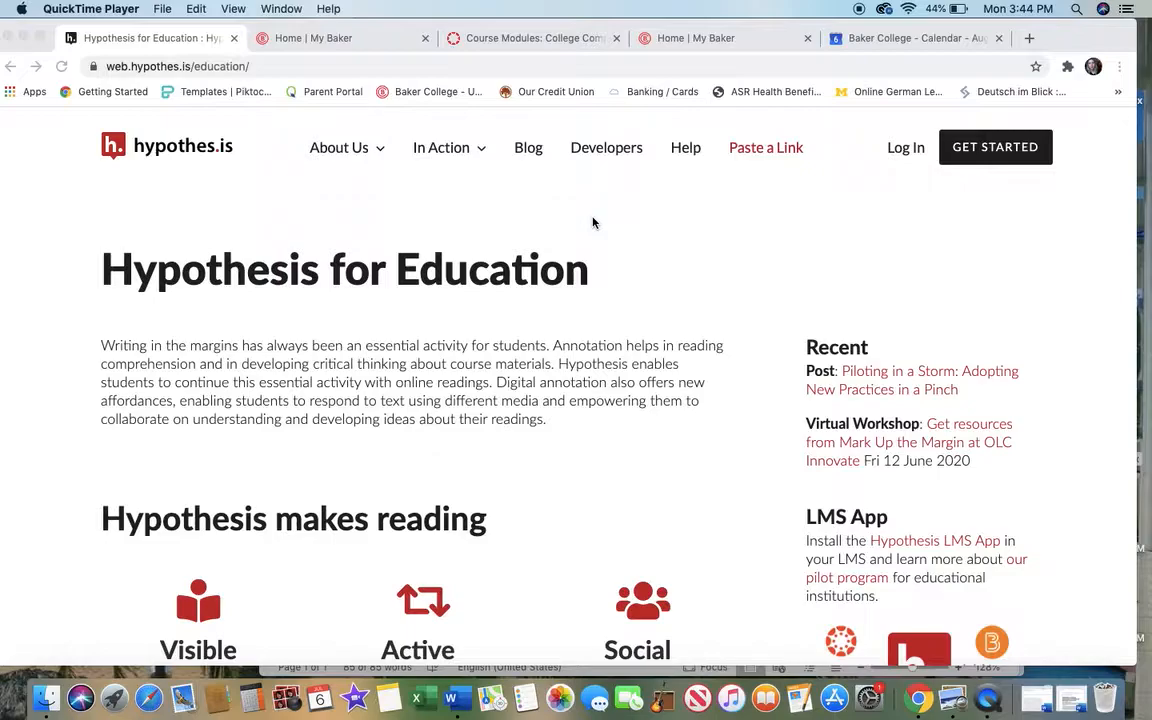
Step: Start creating a new assignment in the ENG1020-C2 course
click(547, 38)
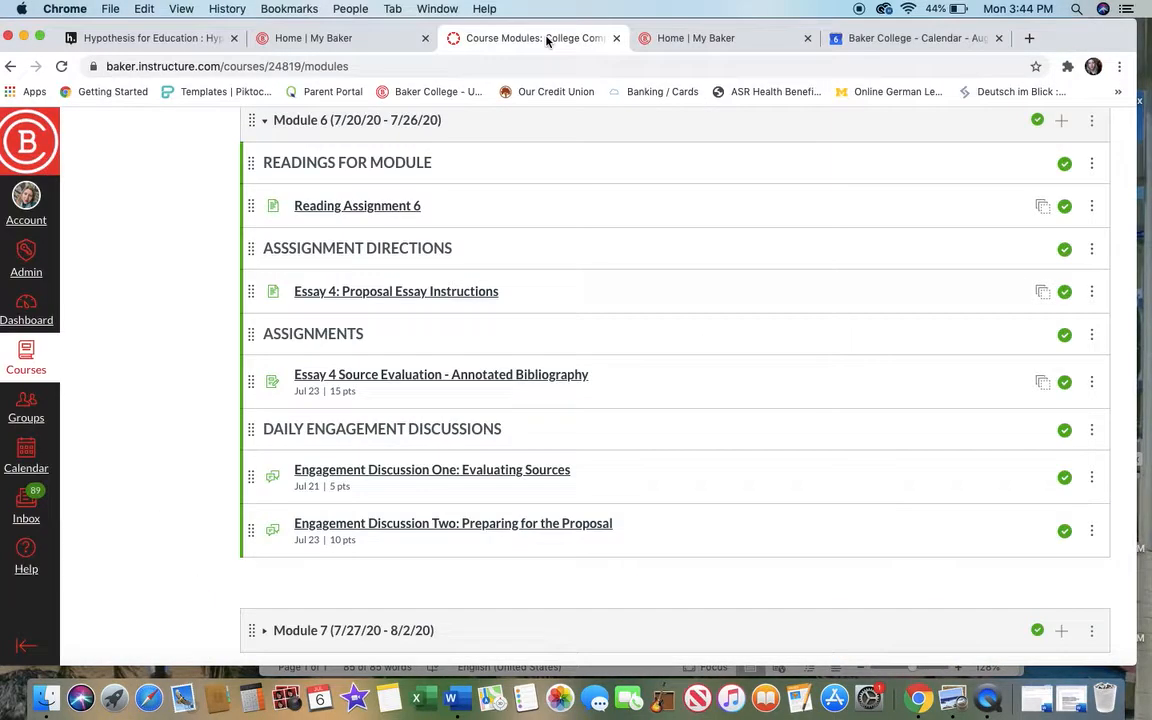
scroll(542, 190, up, 1)
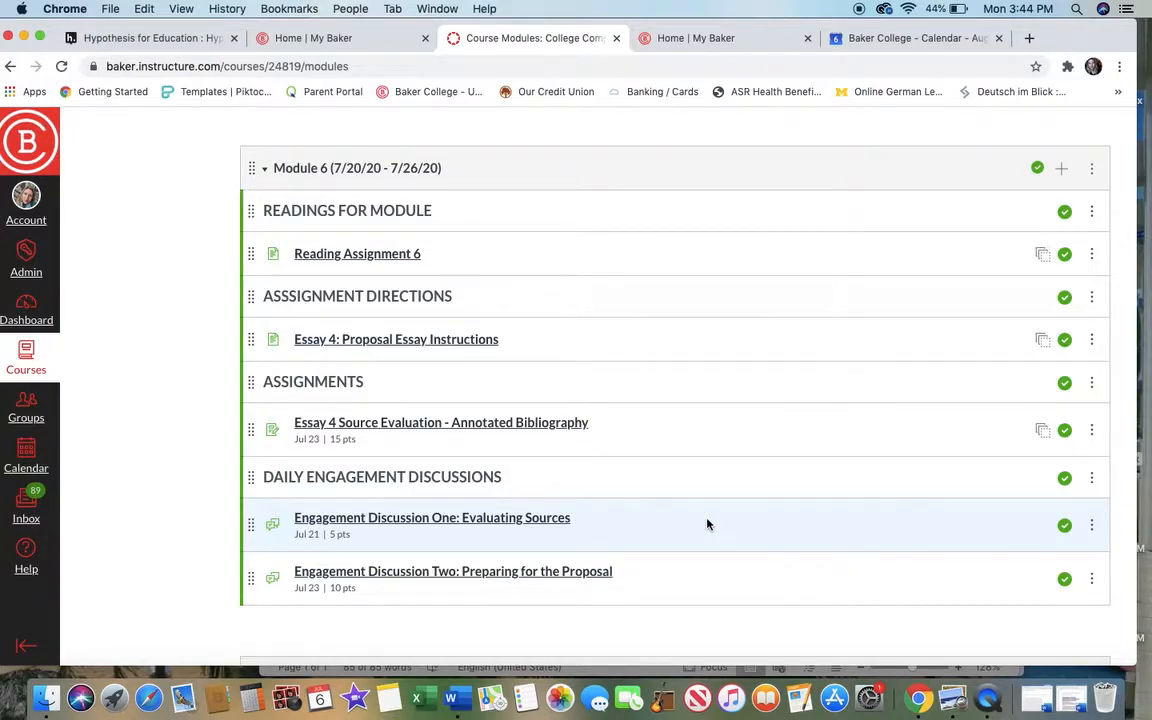
scroll(707, 524, up, 20)
scroll(707, 524, up, 1)
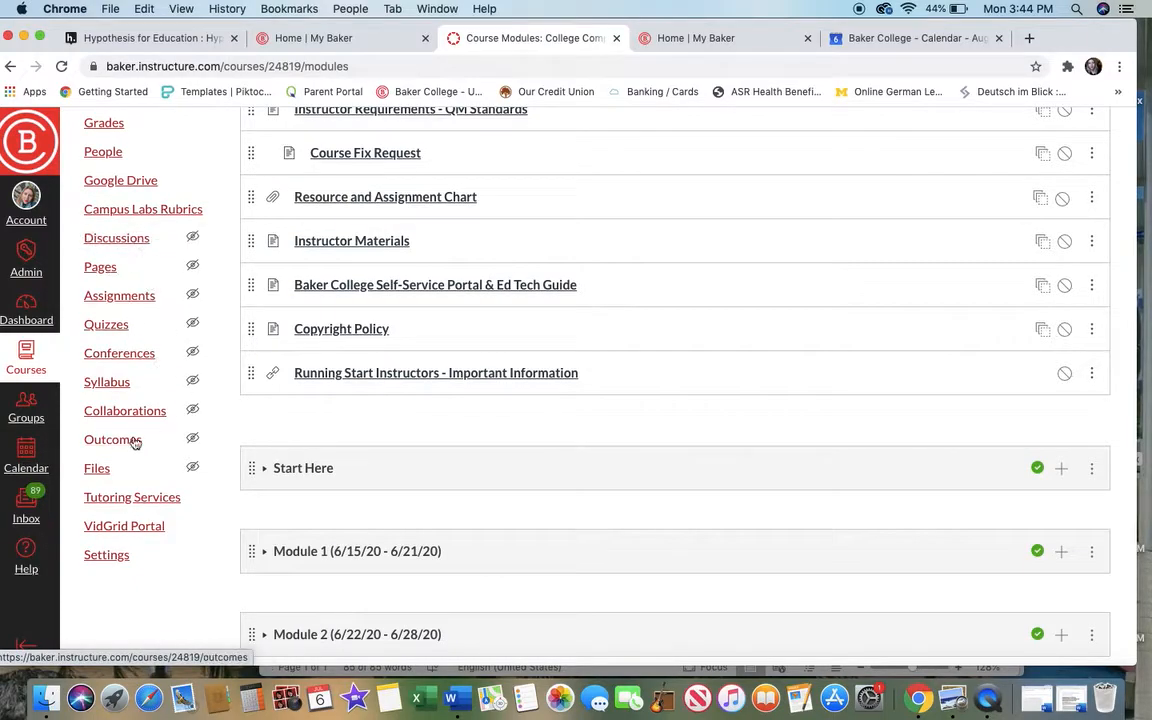
scroll(144, 337, up, 2)
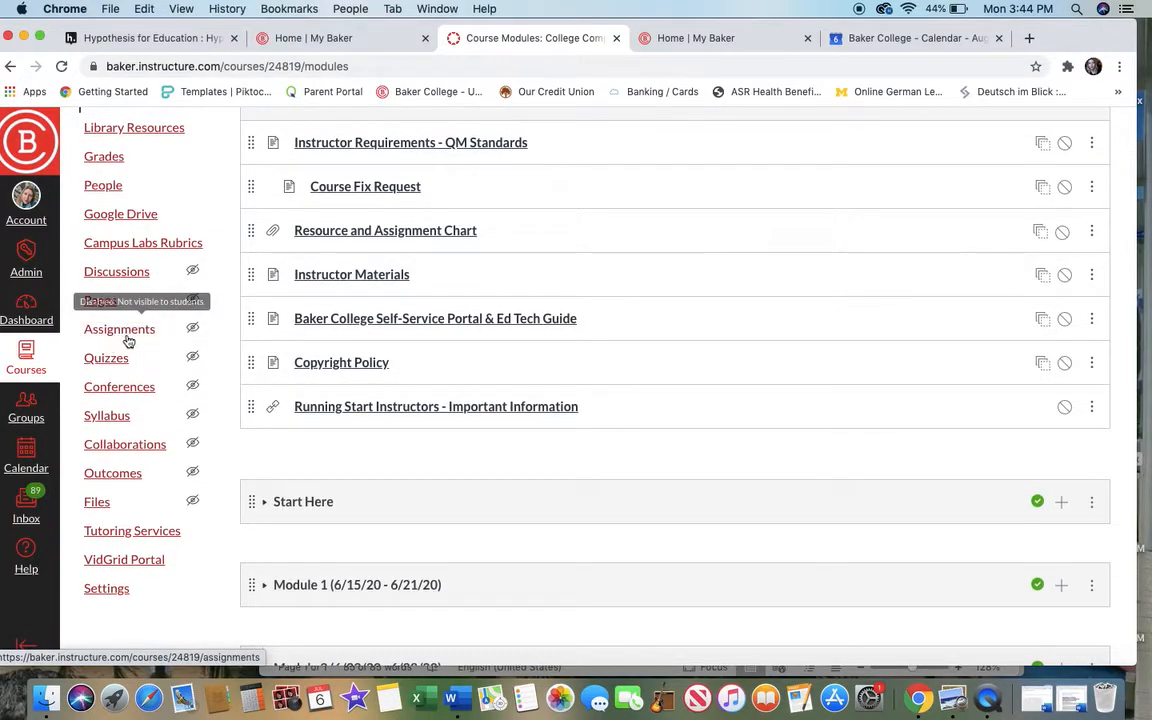
click(120, 333)
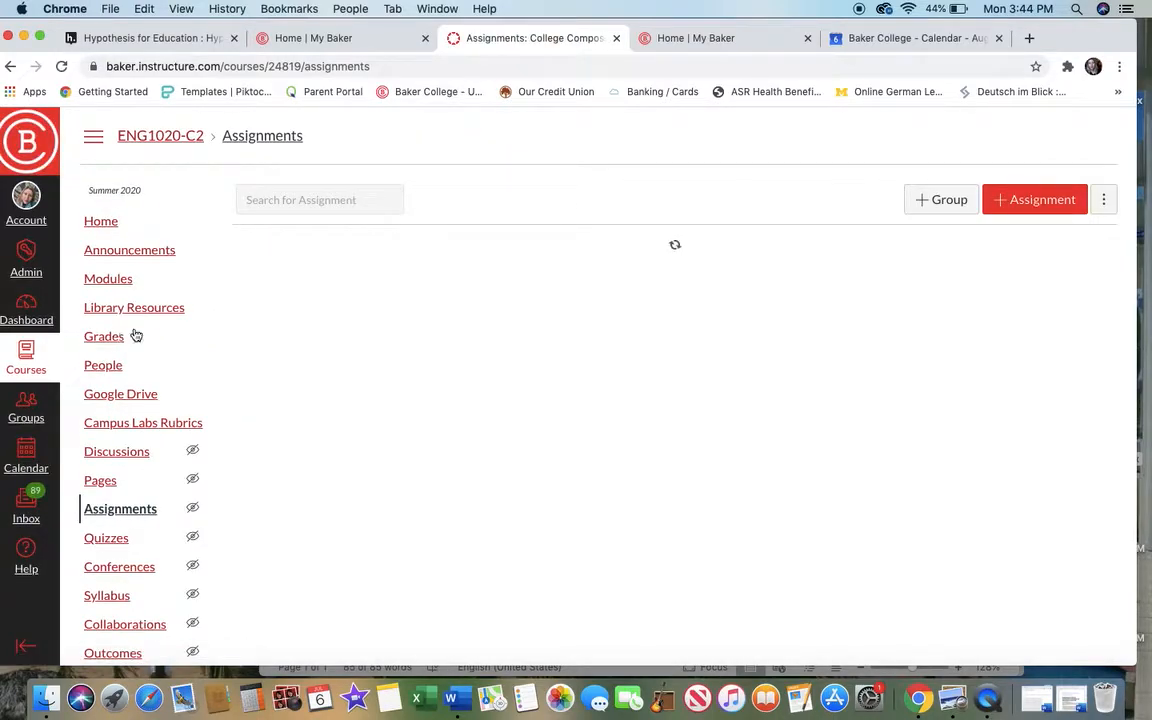
click(1024, 205)
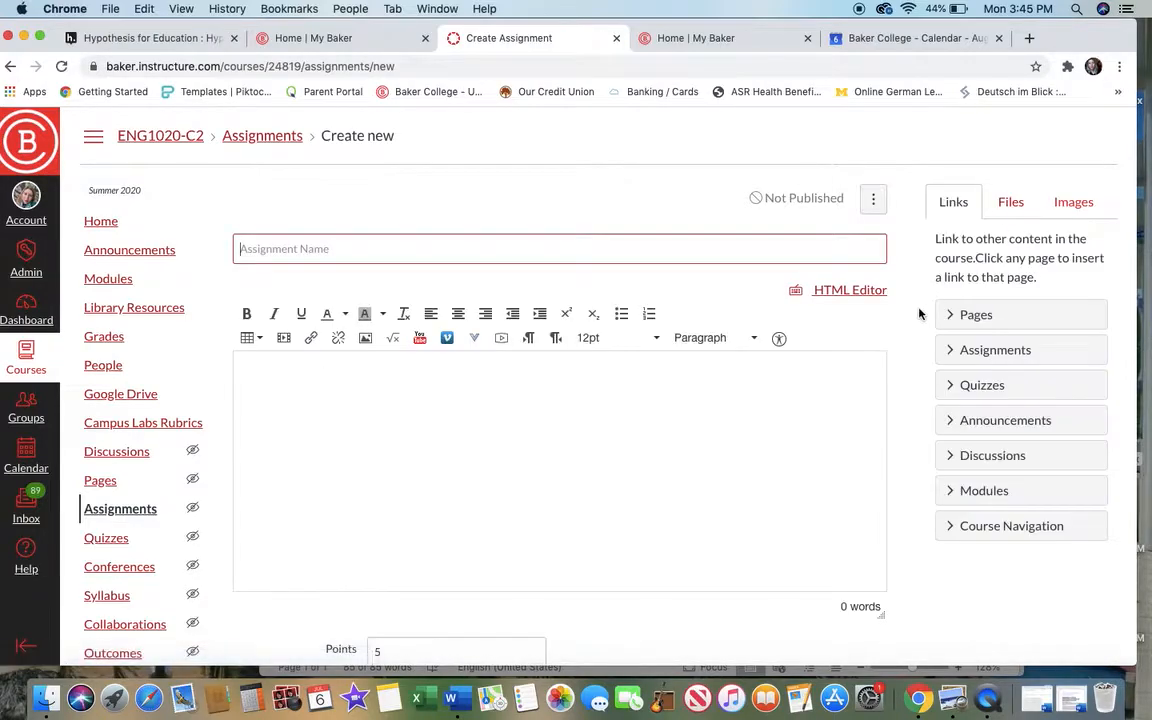
Step: Name the new assignment "Module Six: Proposal Annotations"
text(Moduel)
key(BackSpace)
key(BackSpace)
key(BackSpace)
text(le Six: Proposal Annotations)
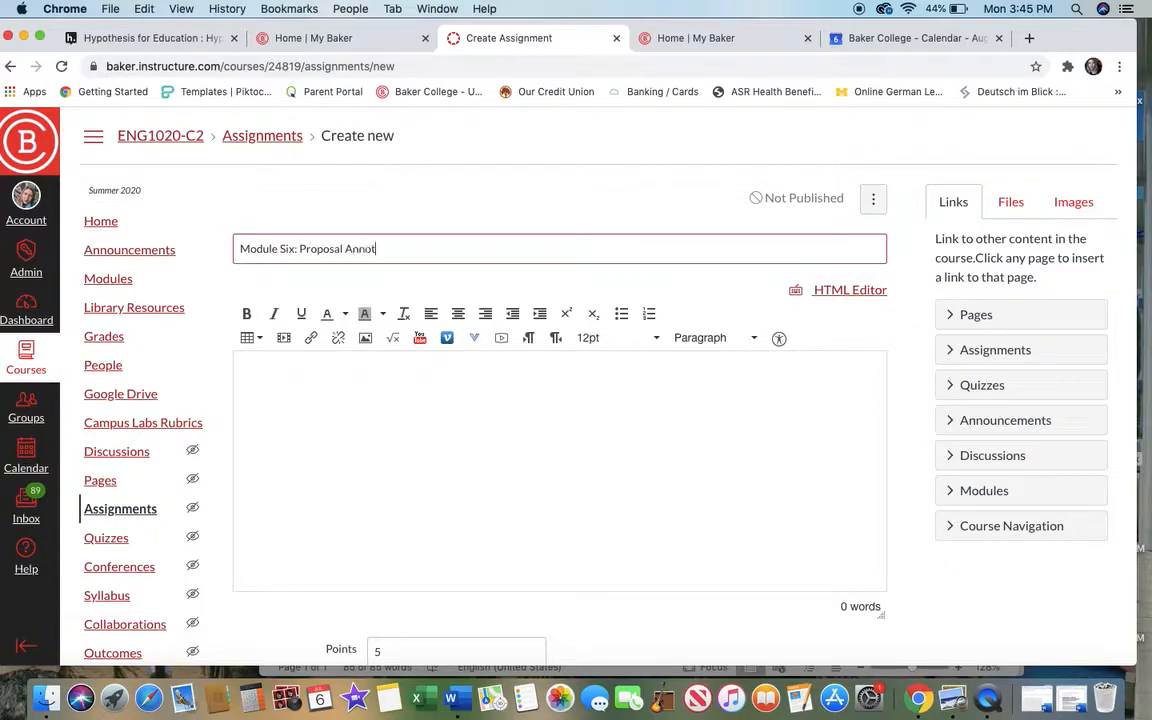
Step: Fill the assignment description with the "Hi Class:" instructions for reading and annotating the sample student proposal using the proposal essay directions
click(780, 421)
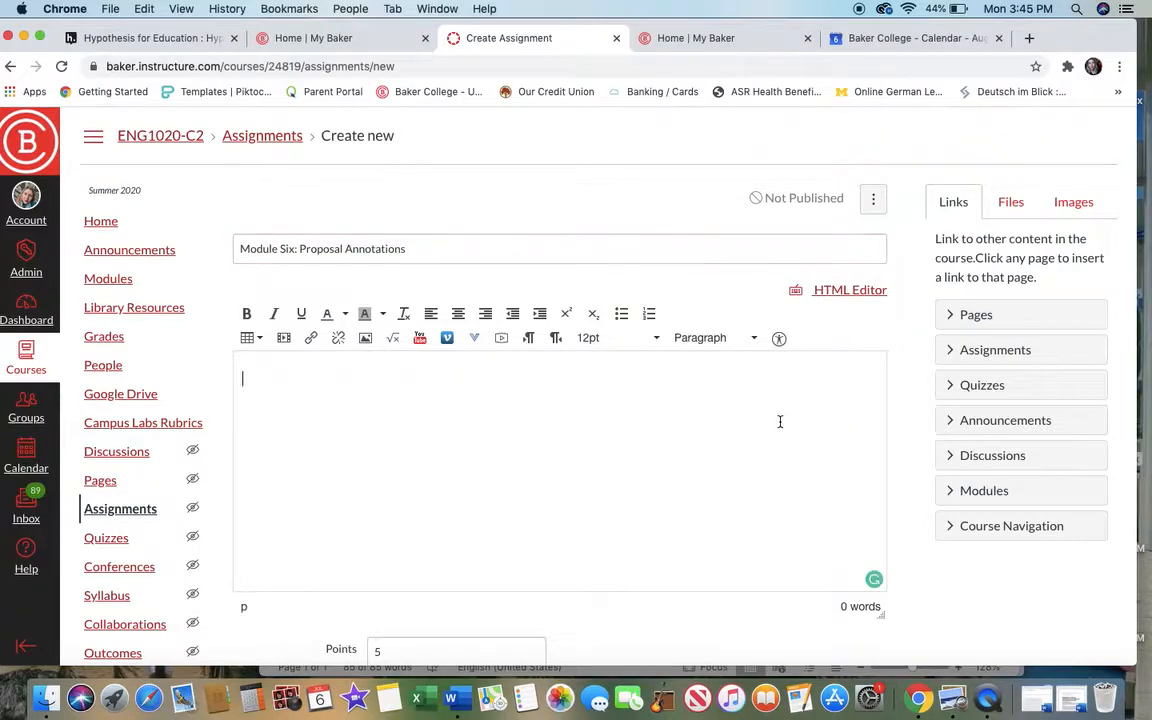
text(Hi Class:  For this engagement discussion, please read and annotate this sample student proposal, using the proposal essay directions as your guide. Please comment on sections that you think meet the project's parameters.  Comment on whether you find the proposal to be feasible.  Make notes on the research that the student author used.  You may offer critical feedback as well and explain if the student writer could have improved any sections of this essay.  Please note, this essay received a high score on the rubric.)
scroll(720, 440, up, 5)
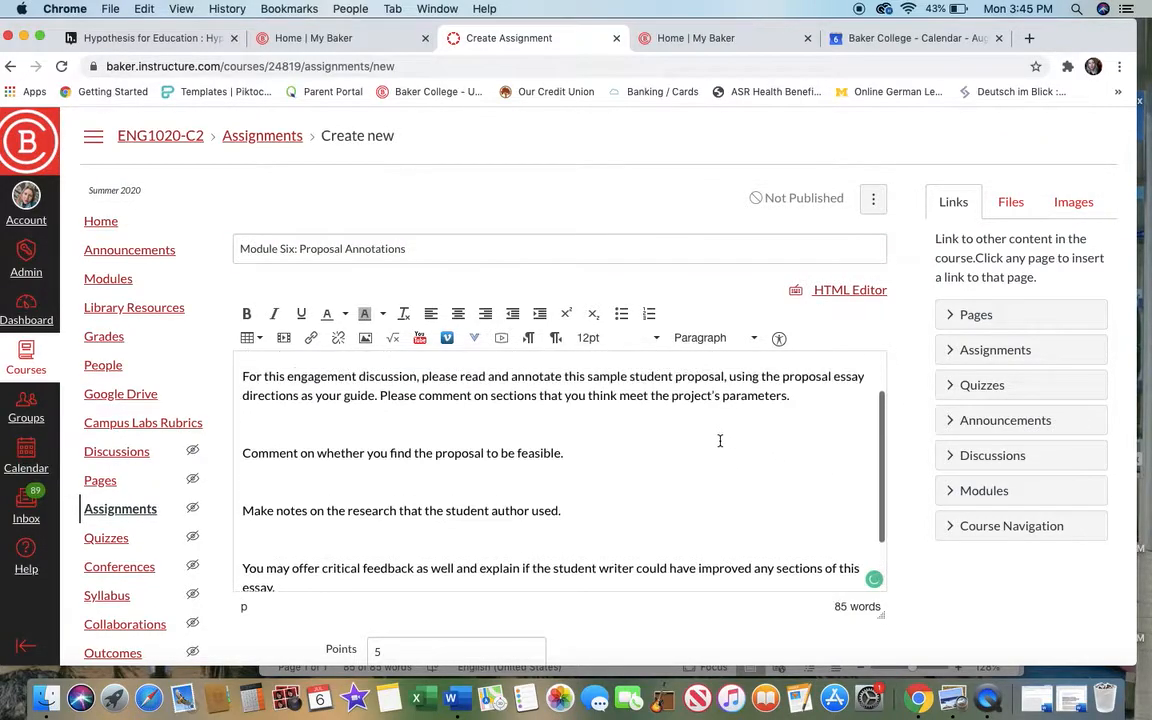
Step: Remove the blank lines between the description's paragraphs from "Hi Class:" down to "You may offer critical feedback"
click(241, 437)
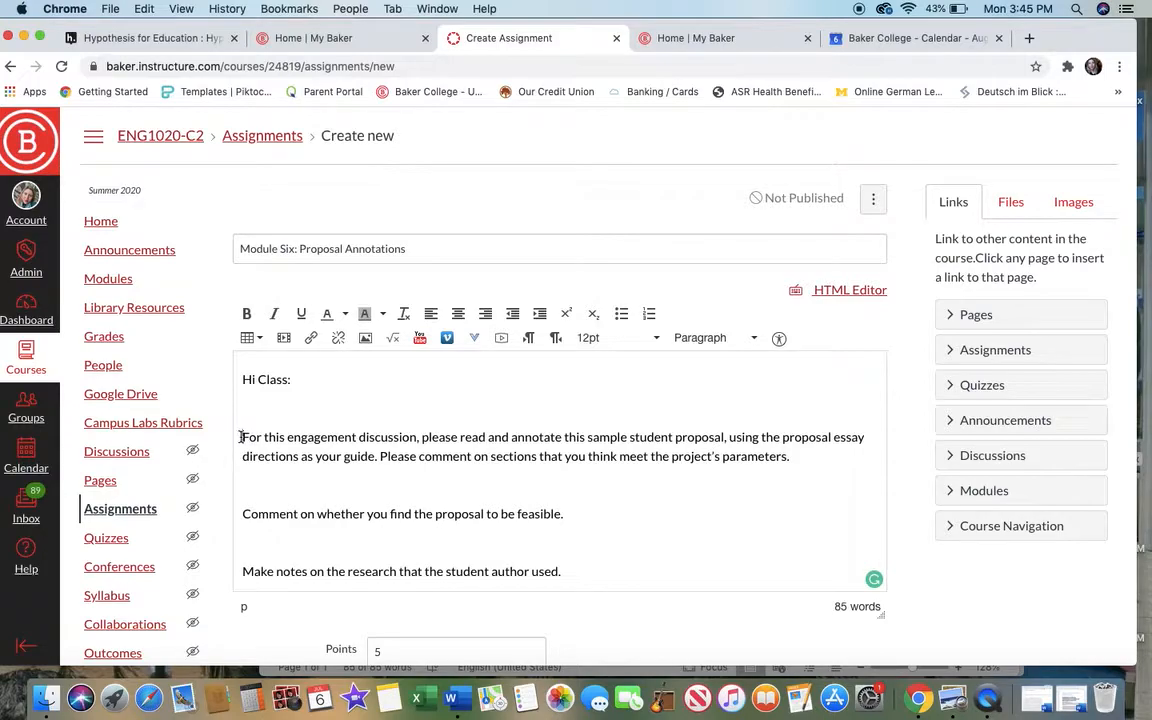
key(BackSpace)
click(241, 485)
key(BackSpace)
click(241, 513)
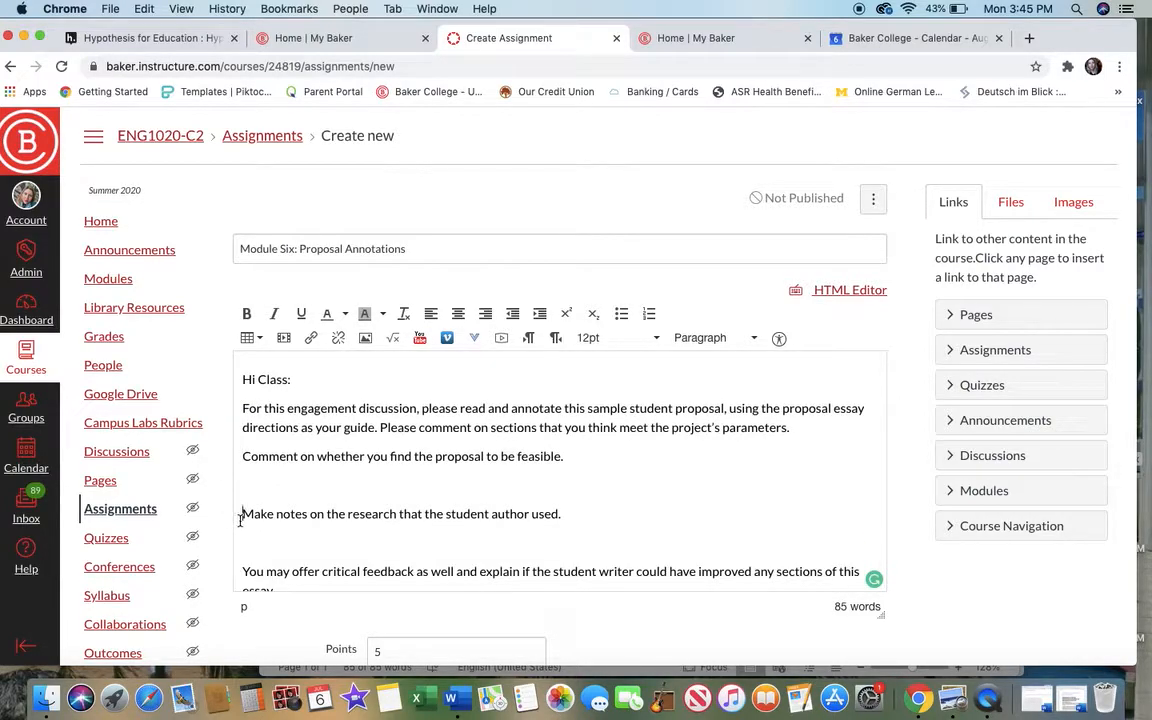
key(BackSpace)
click(242, 542)
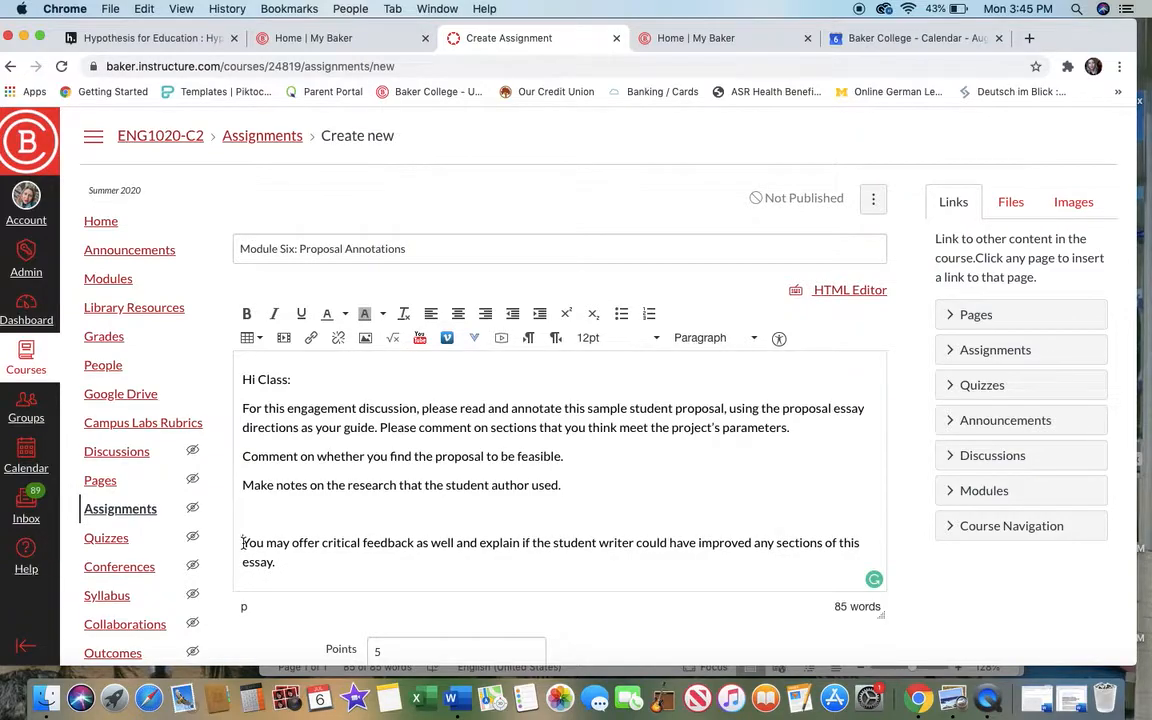
key(BackSpace)
Step: Find and choose Hypothesis as the external tool for the assignment's submission
scroll(250, 545, down, 8)
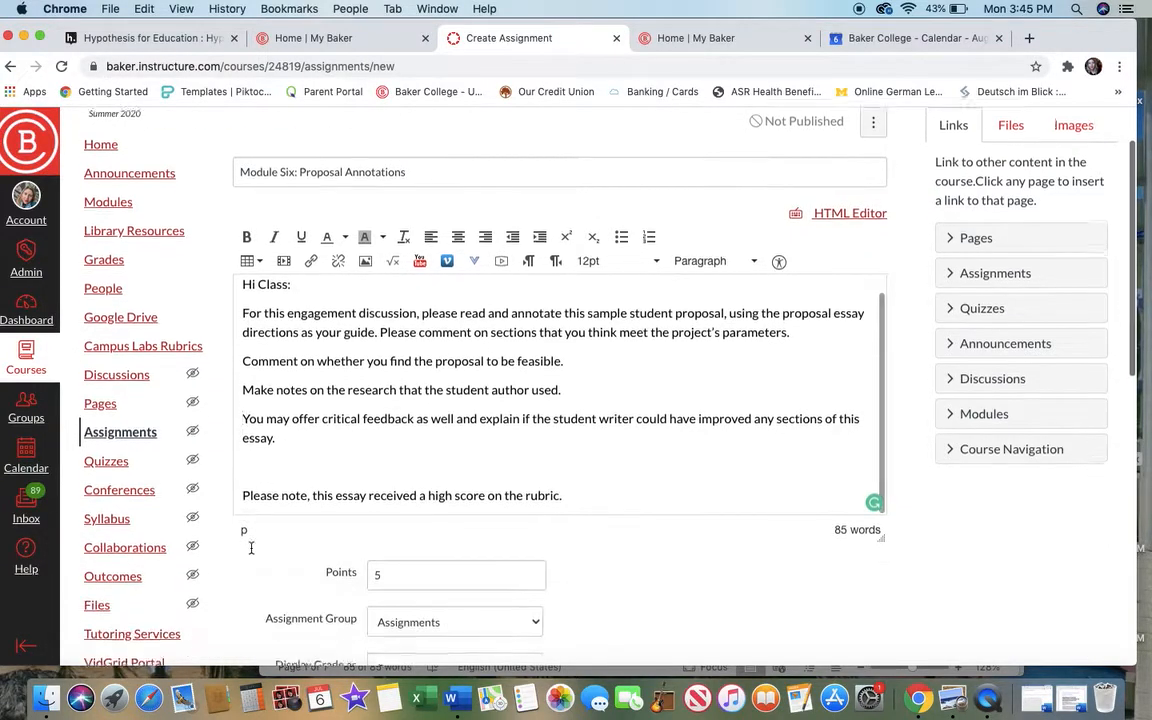
scroll(251, 553, down, 2)
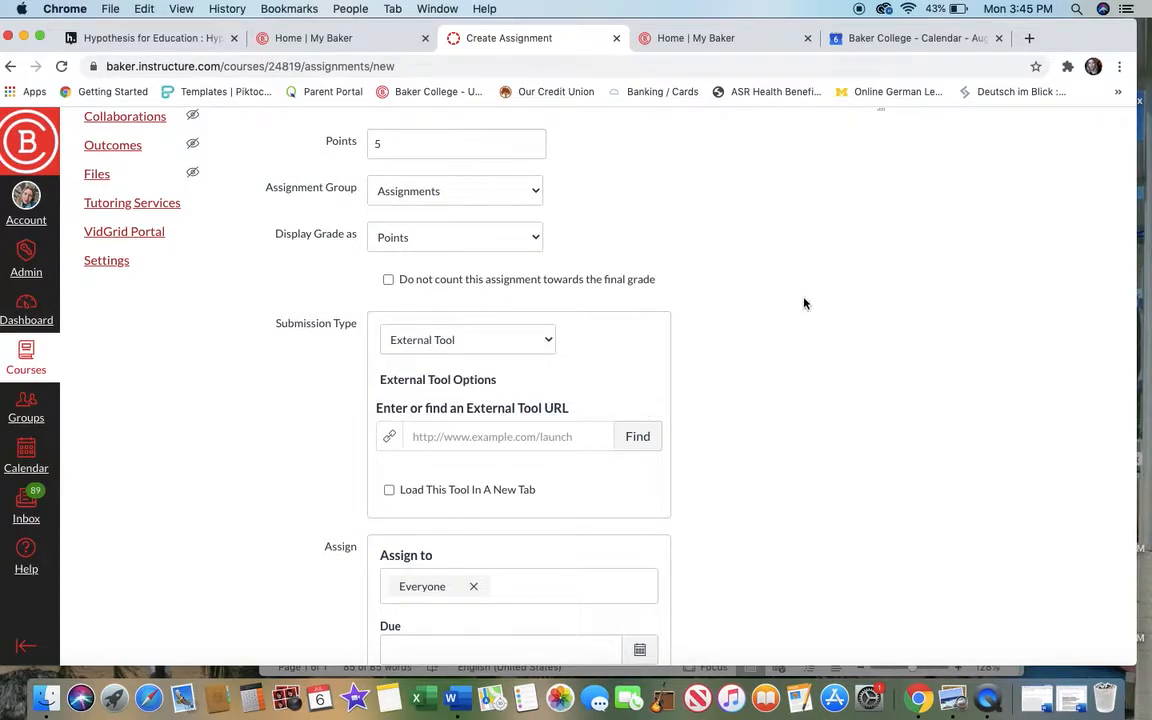
click(643, 445)
scroll(645, 447, down, 3)
scroll(645, 447, down, 10)
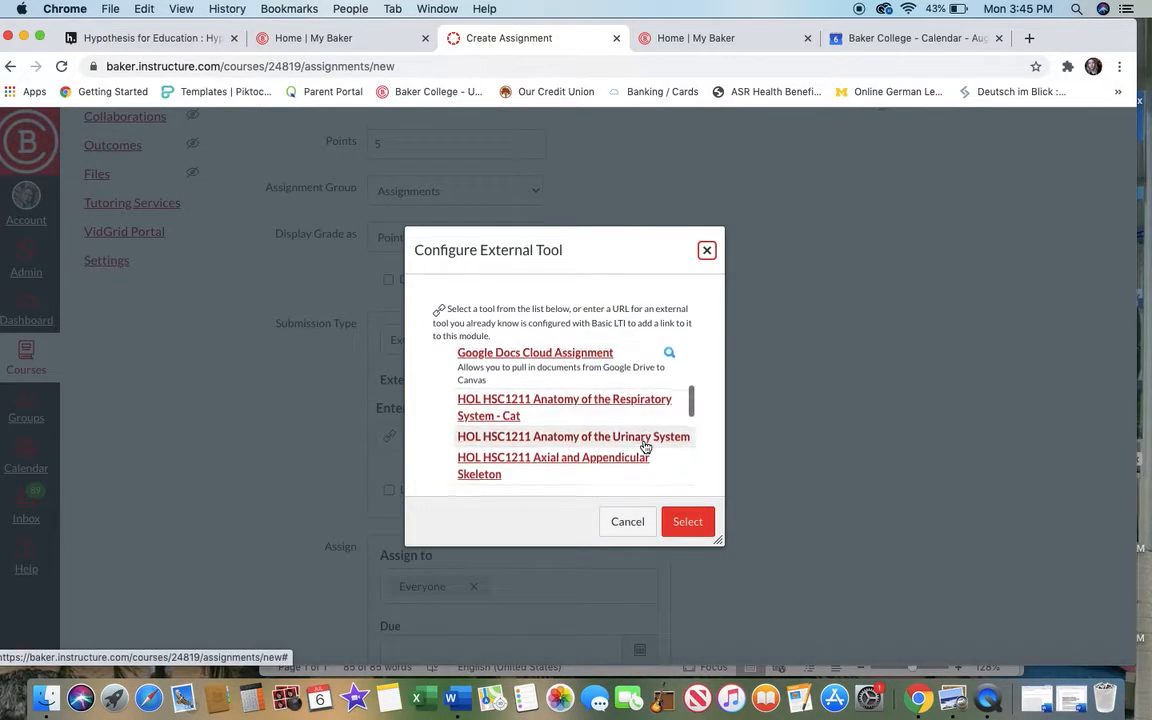
scroll(645, 447, down, 10)
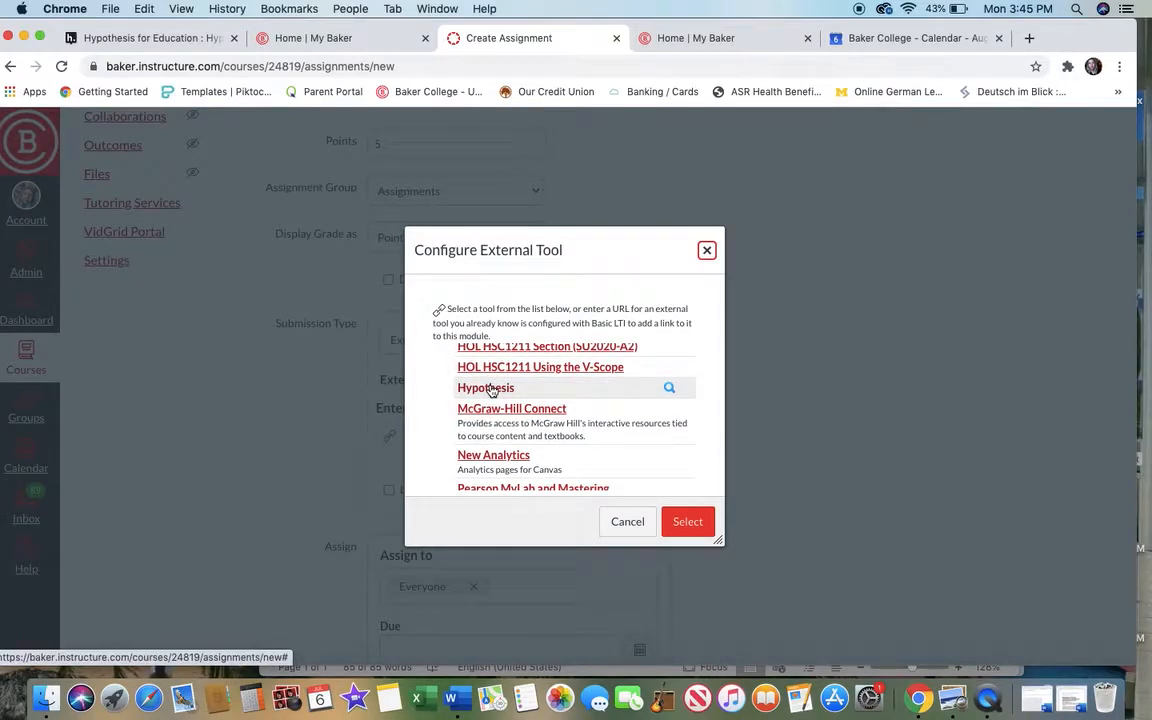
click(489, 391)
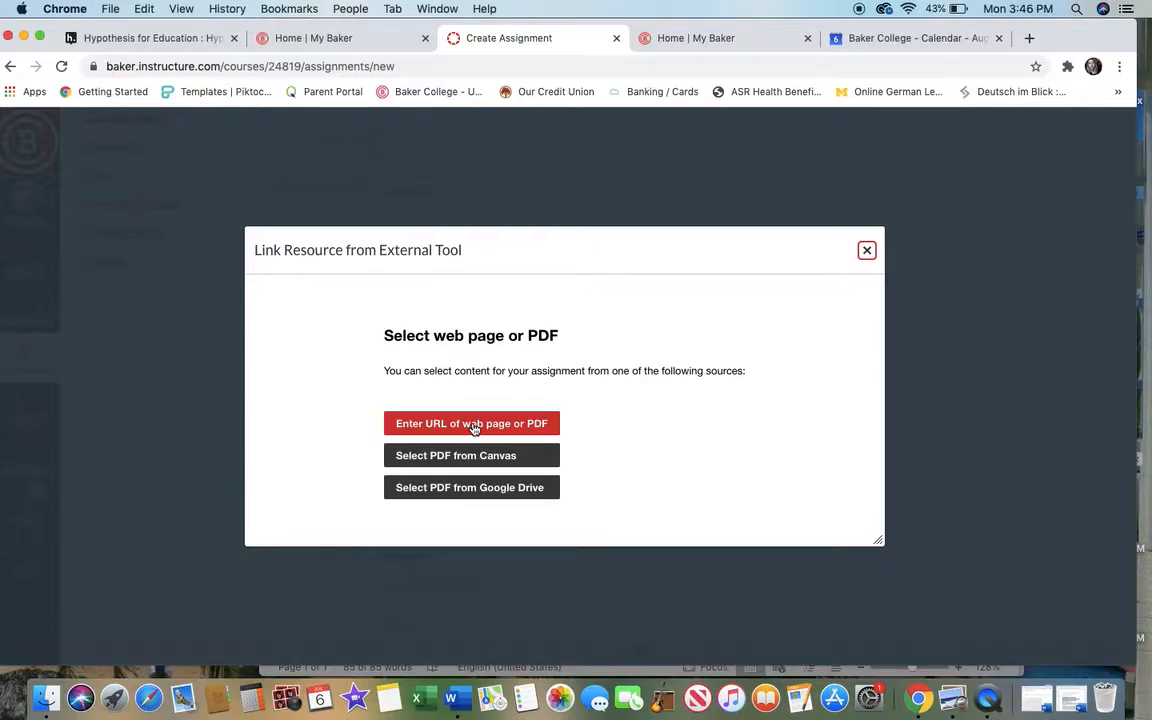
Step: Link SAMPLE PROPOSAL ESSAY.pdf from the Canvas files as the Hypothesis reading and confirm the external tool selection
click(465, 457)
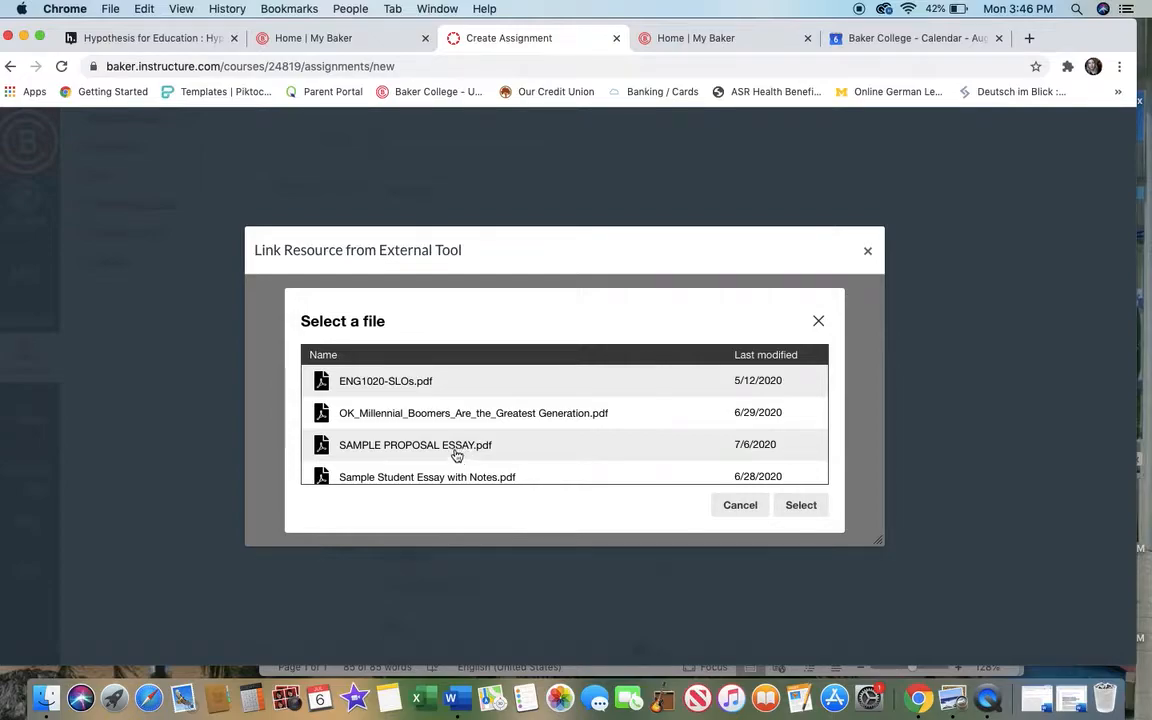
click(463, 450)
click(800, 505)
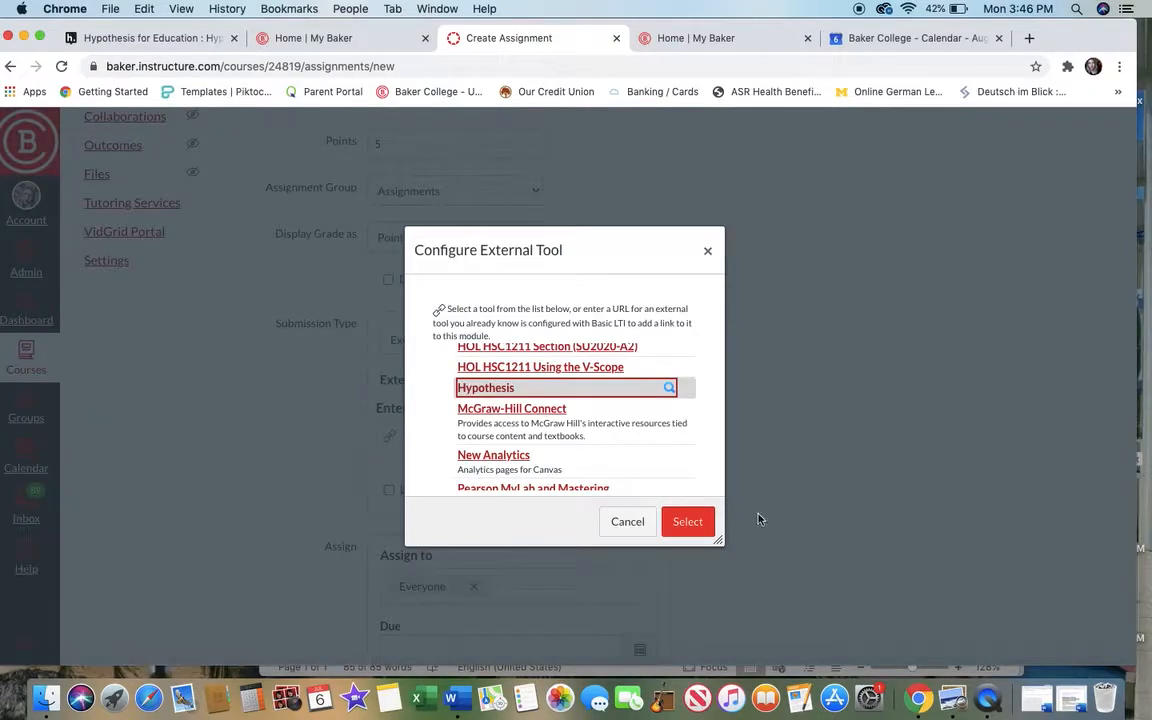
click(704, 522)
Step: Review the remaining assignment settings, then save and publish the assignment
scroll(704, 527, down, 5)
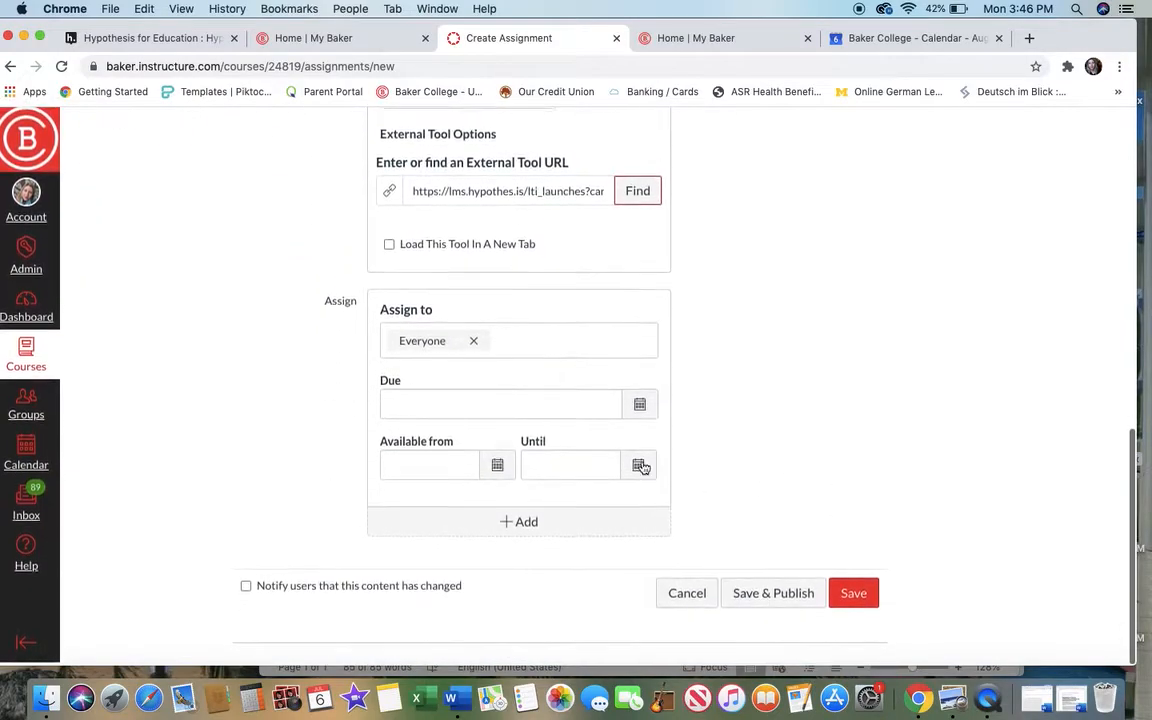
scroll(809, 318, up, 4)
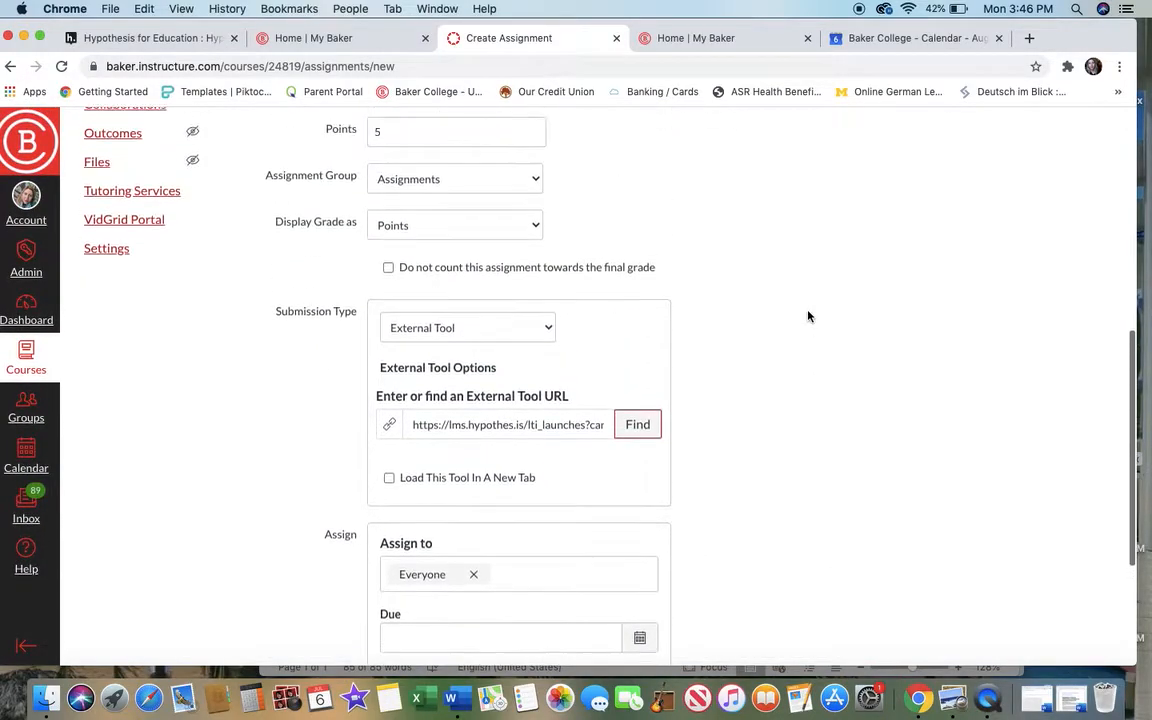
scroll(809, 316, down, 2)
scroll(809, 316, down, 3)
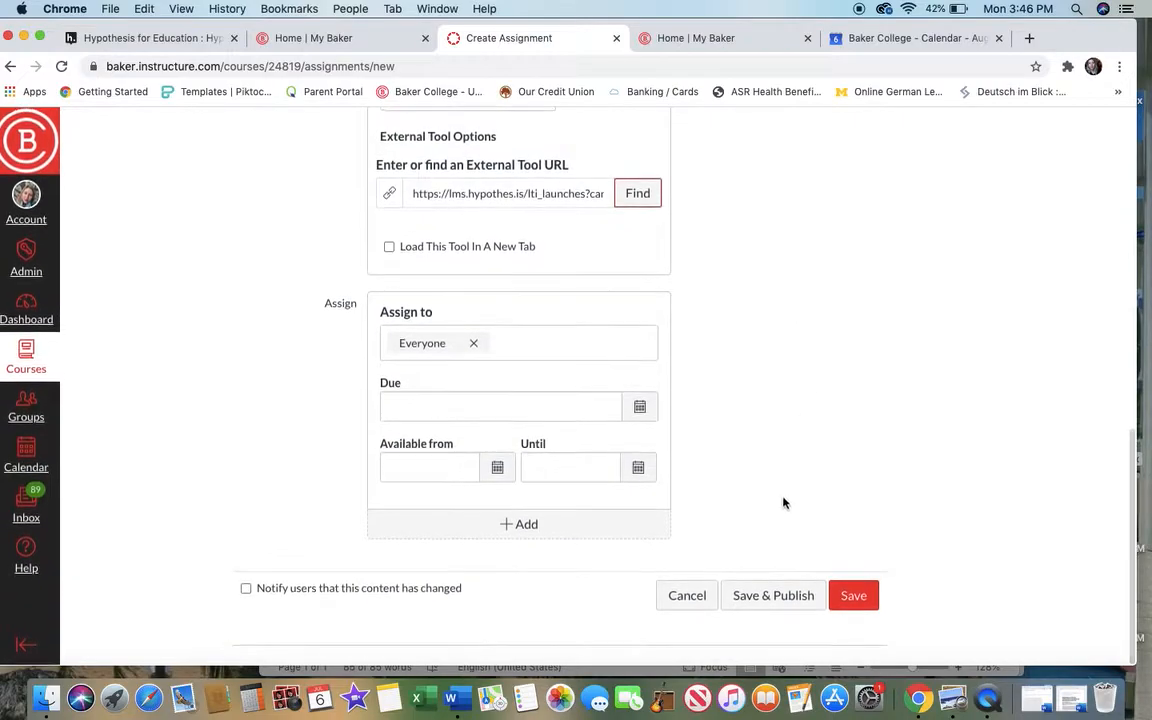
click(759, 597)
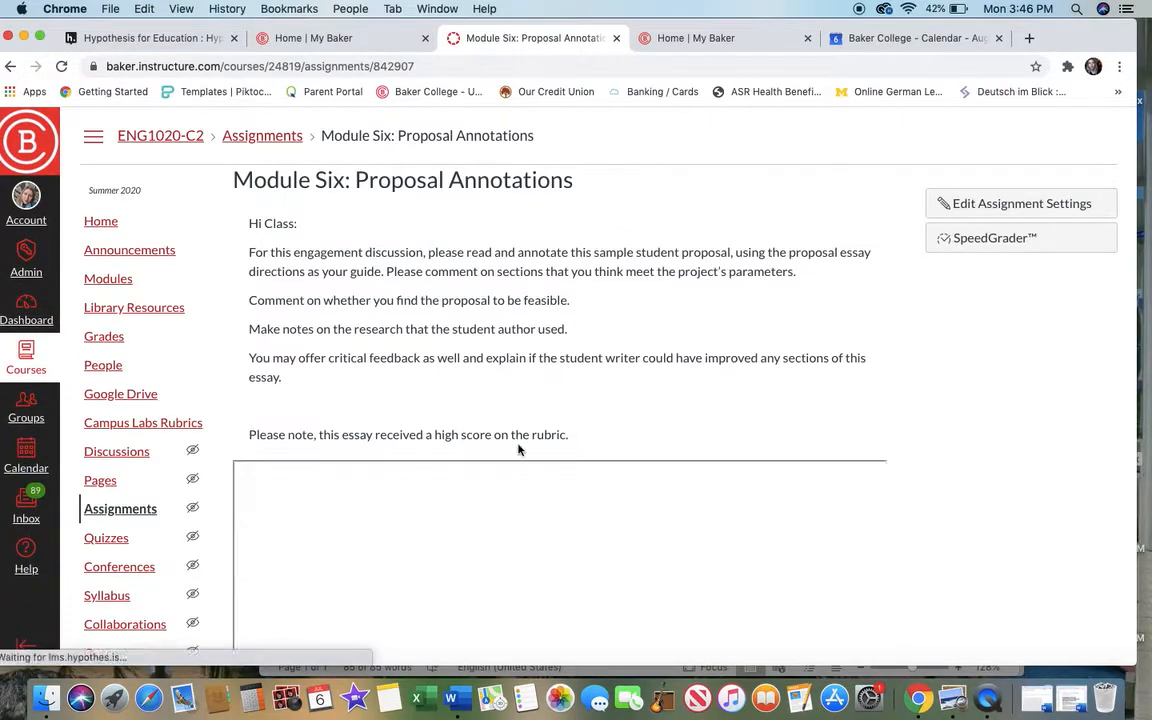
Step: Annotate the essay's title with "The student has followed APA formatting well." and post it to College Composition II
scroll(520, 329, down, 4)
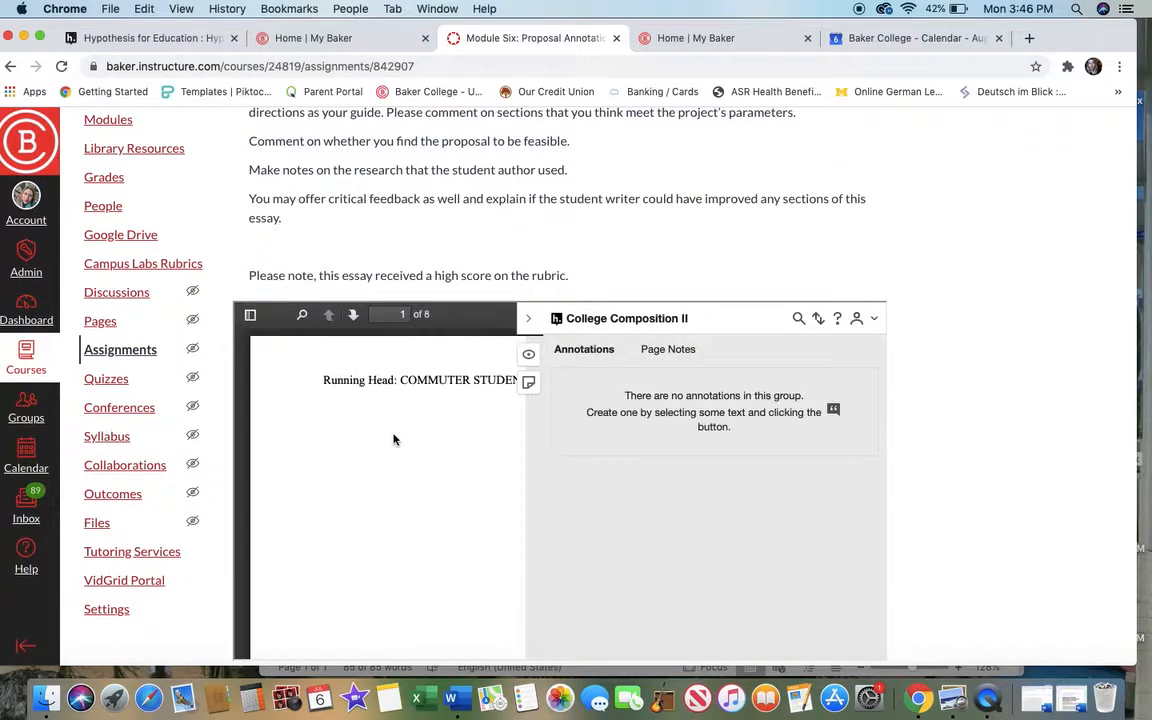
click(530, 326)
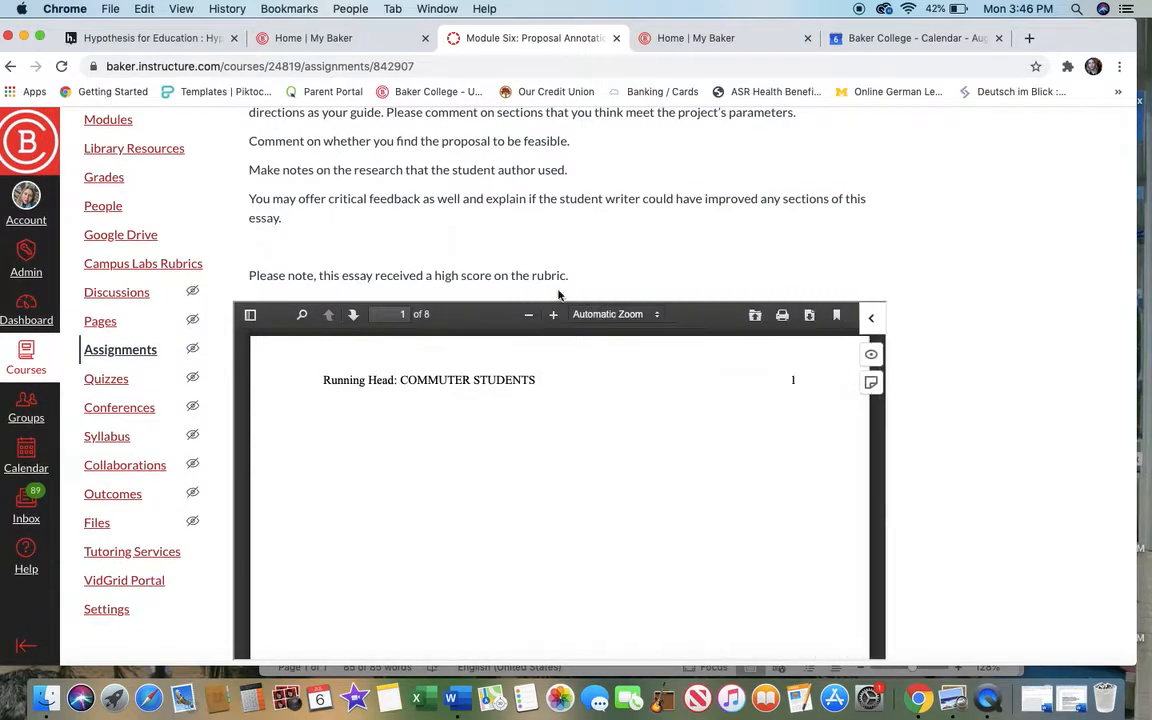
scroll(636, 433, down, 3)
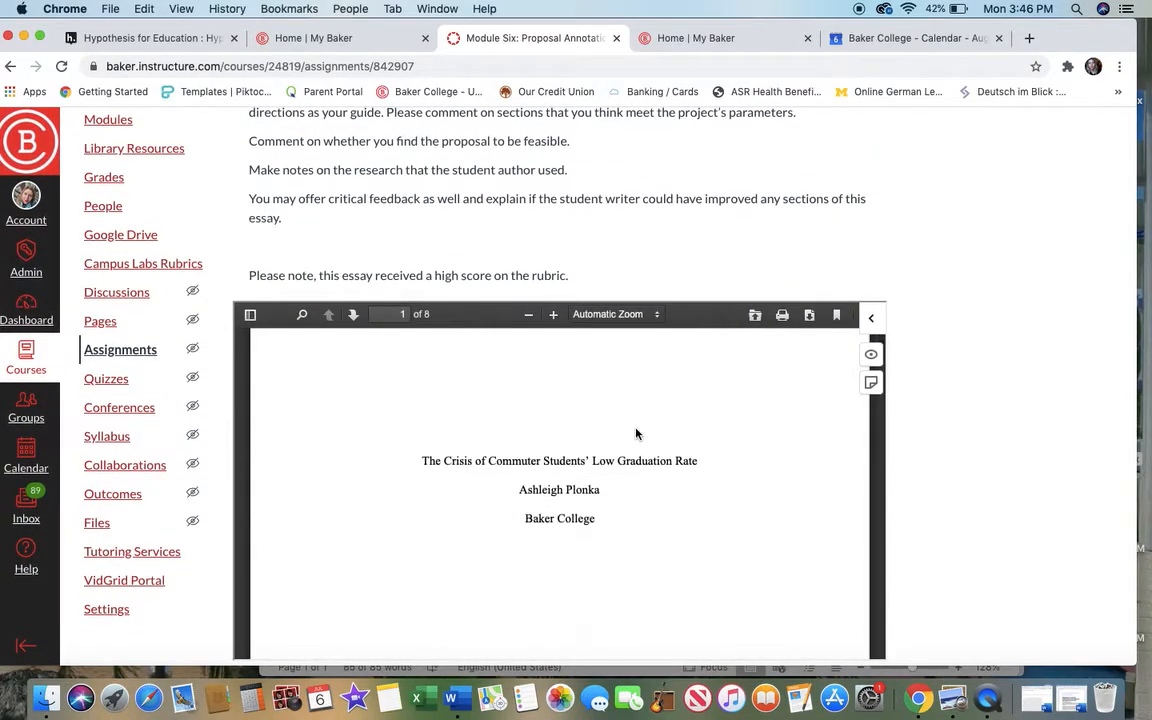
scroll(685, 460, up, 1)
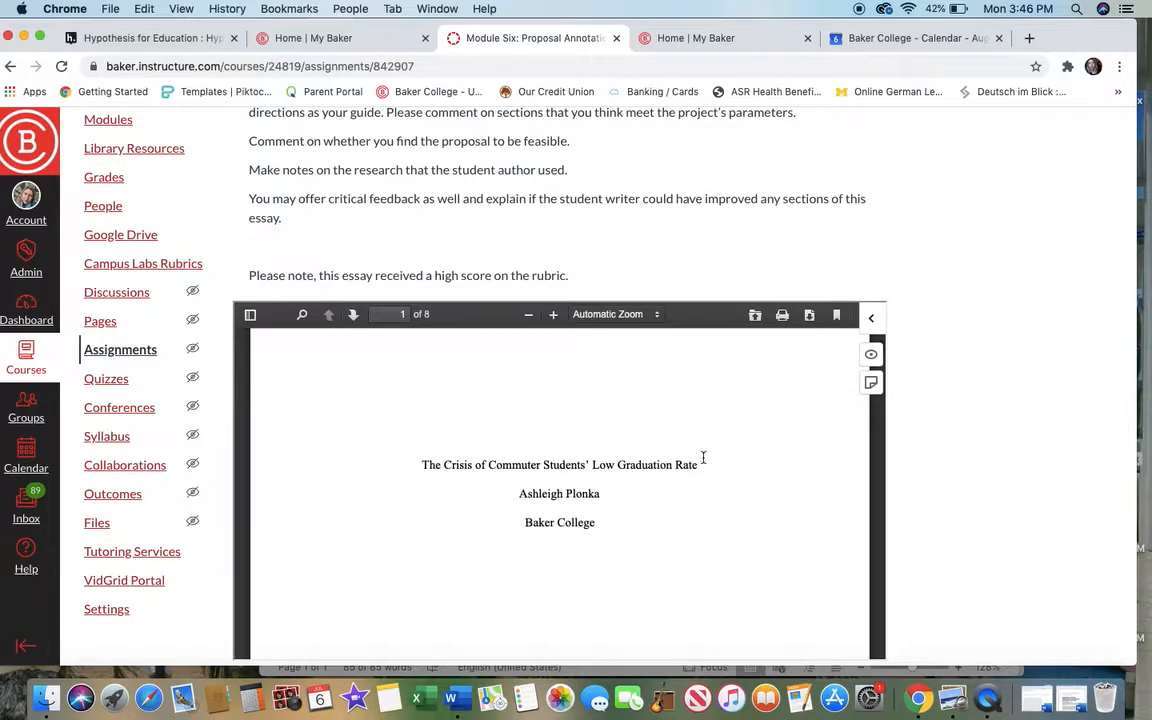
drag(421, 465, 660, 465)
click(625, 507)
text(T)
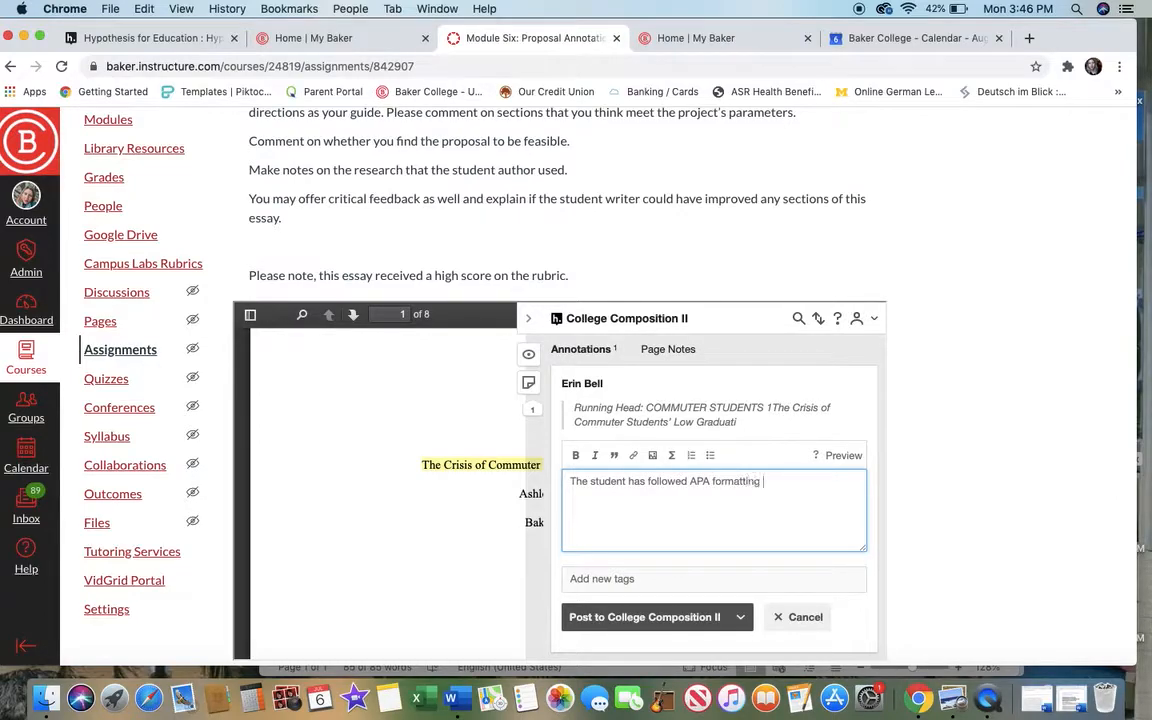
click(600, 618)
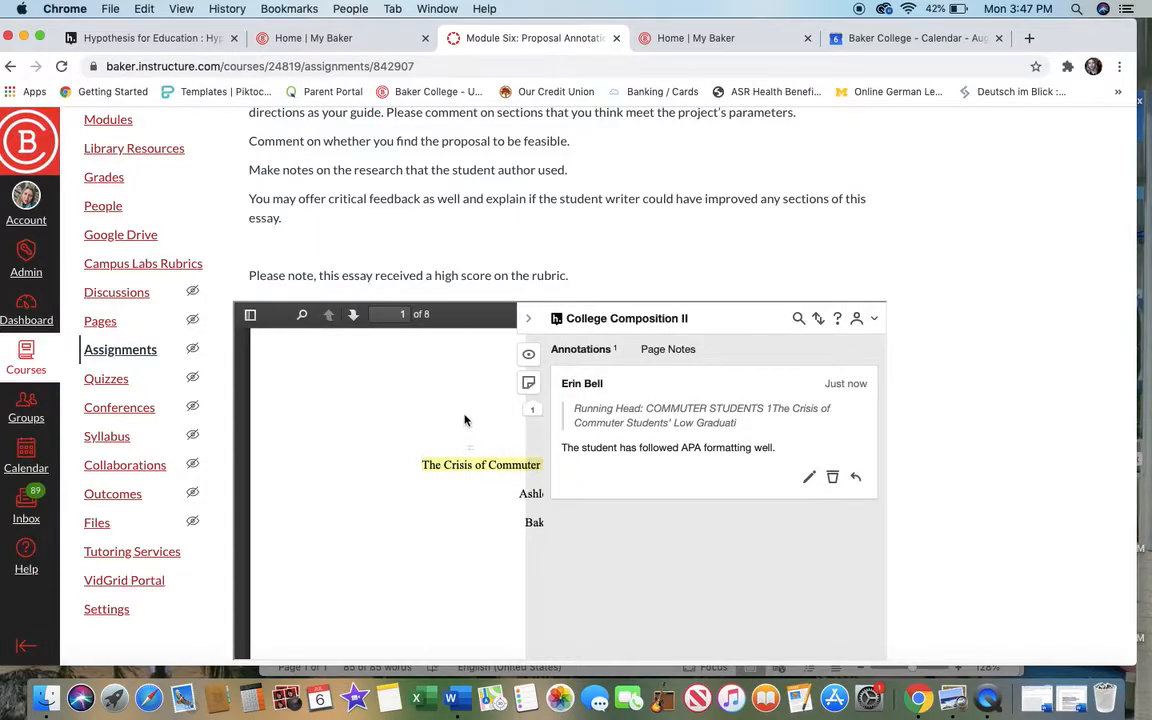
Step: Collapse the annotation sidebar and look through the sample essay
click(529, 319)
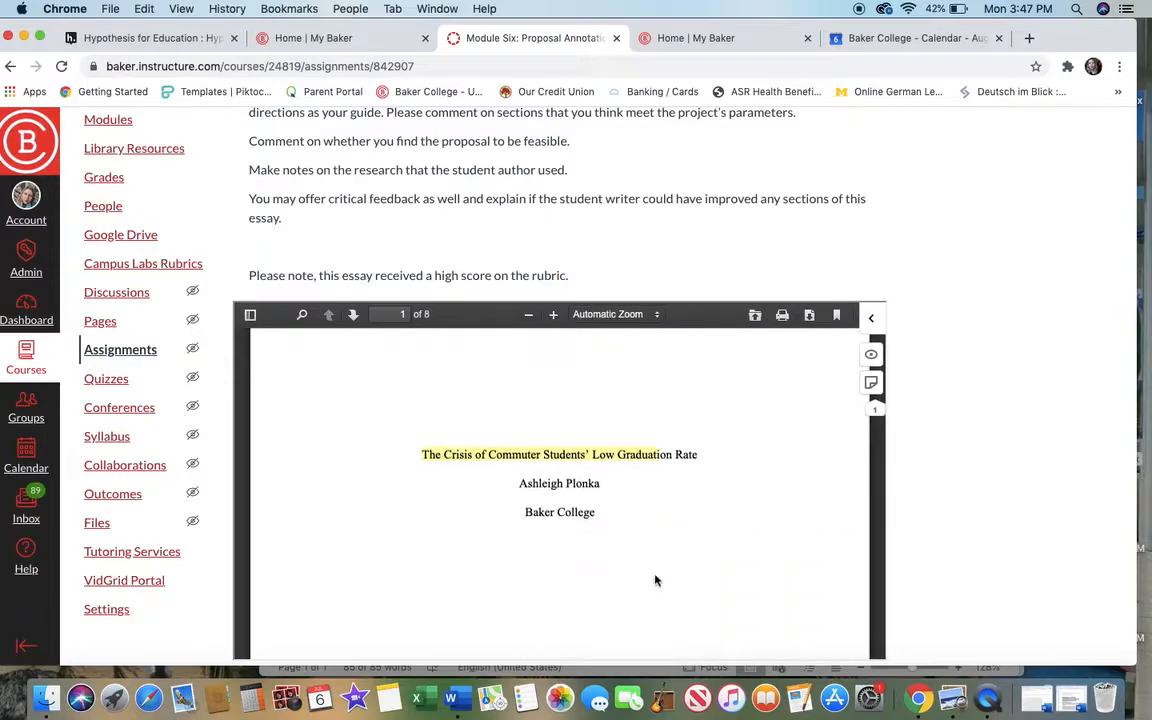
scroll(670, 428, down, 5)
scroll(658, 490, down, 10)
scroll(658, 490, up, 5)
scroll(746, 176, up, 3)
Step: Open "Engagement Discussion One Practicing Rebuttals Using Annotation" from the course modules and view its embedded Hypothesis reading
click(110, 283)
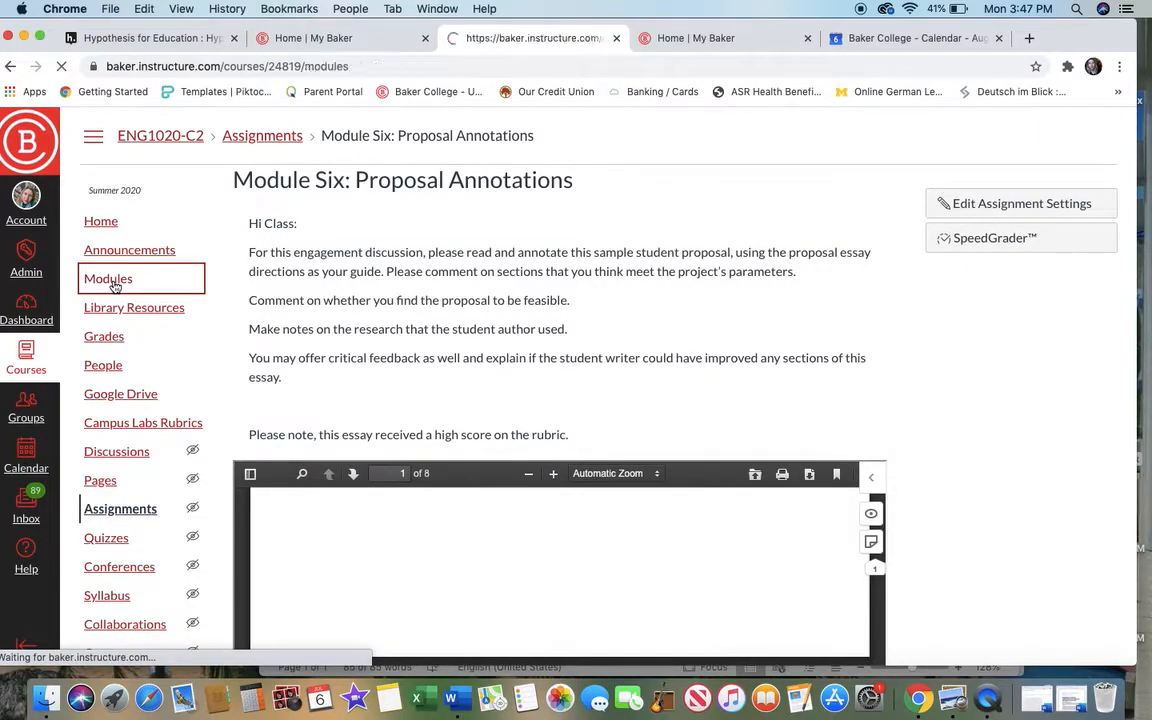
scroll(631, 374, down, 20)
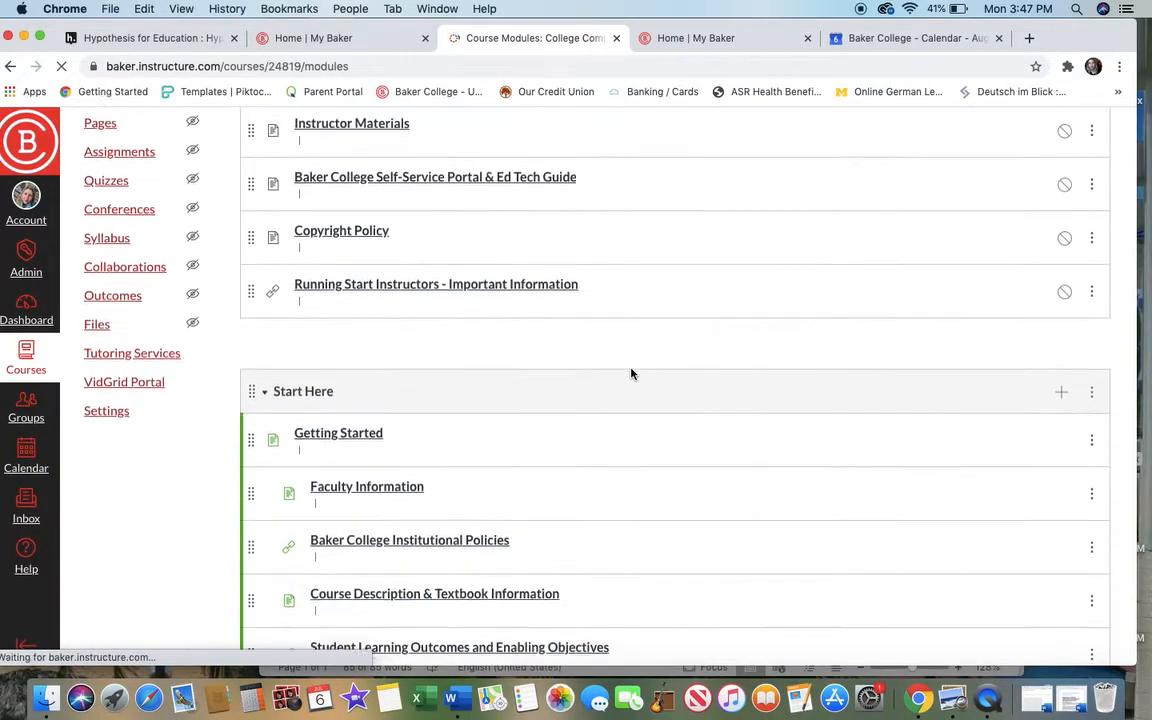
scroll(631, 374, up, 4)
scroll(631, 374, up, 2)
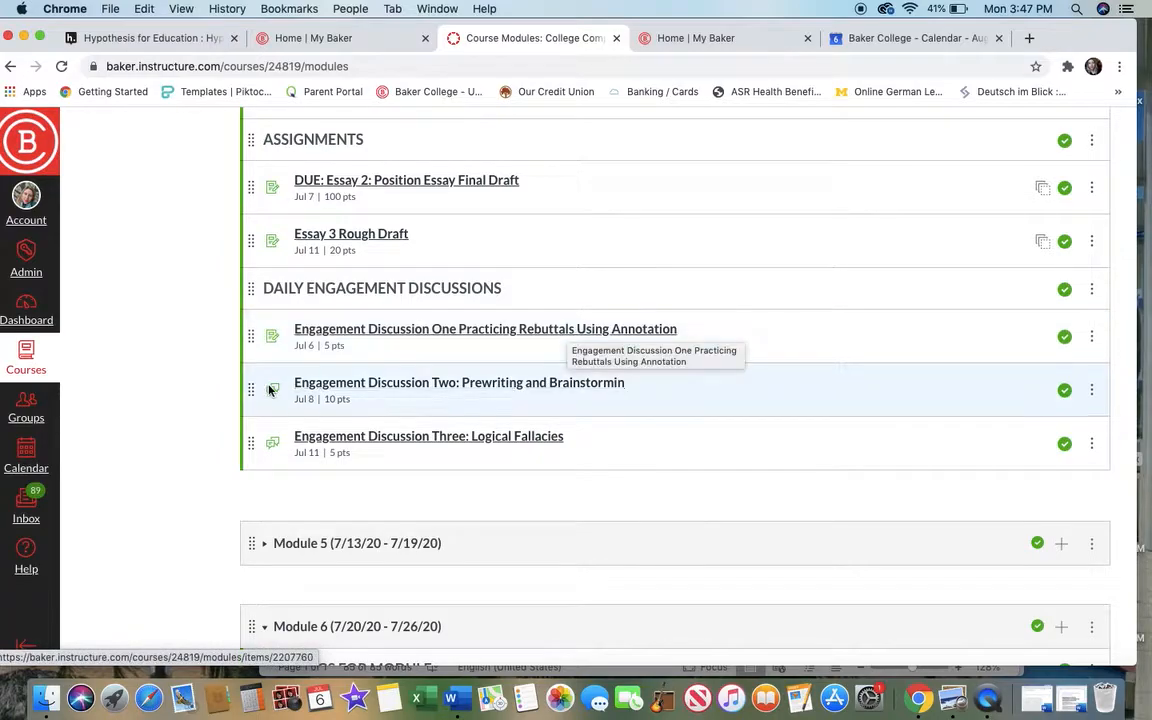
click(558, 333)
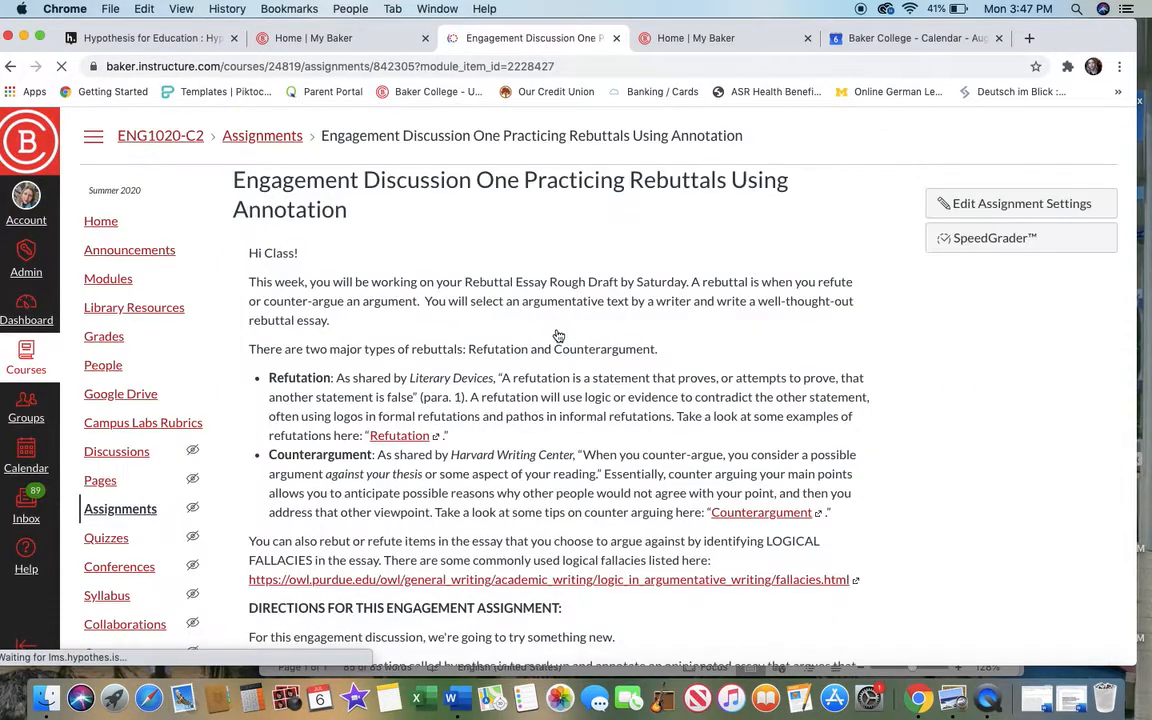
scroll(538, 379, down, 15)
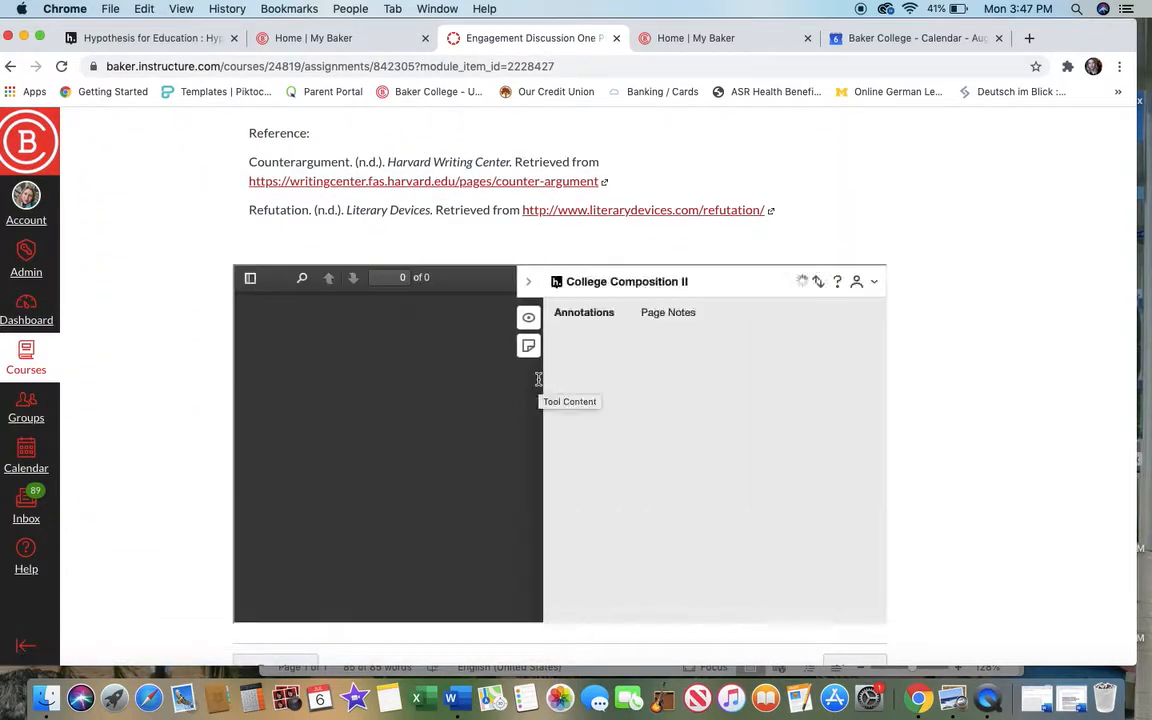
Step: Show the PDF at full width, read the annotation on "It ain't bragging if you can back it up", and close the sidebar
click(528, 281)
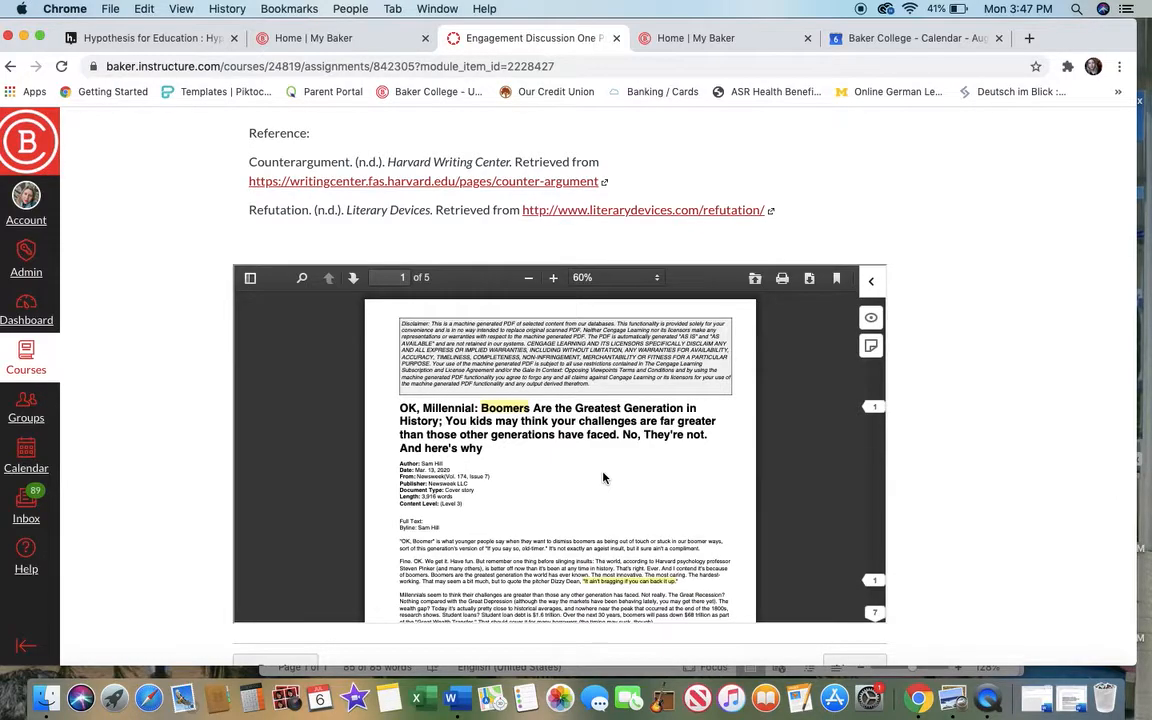
scroll(603, 478, down, 3)
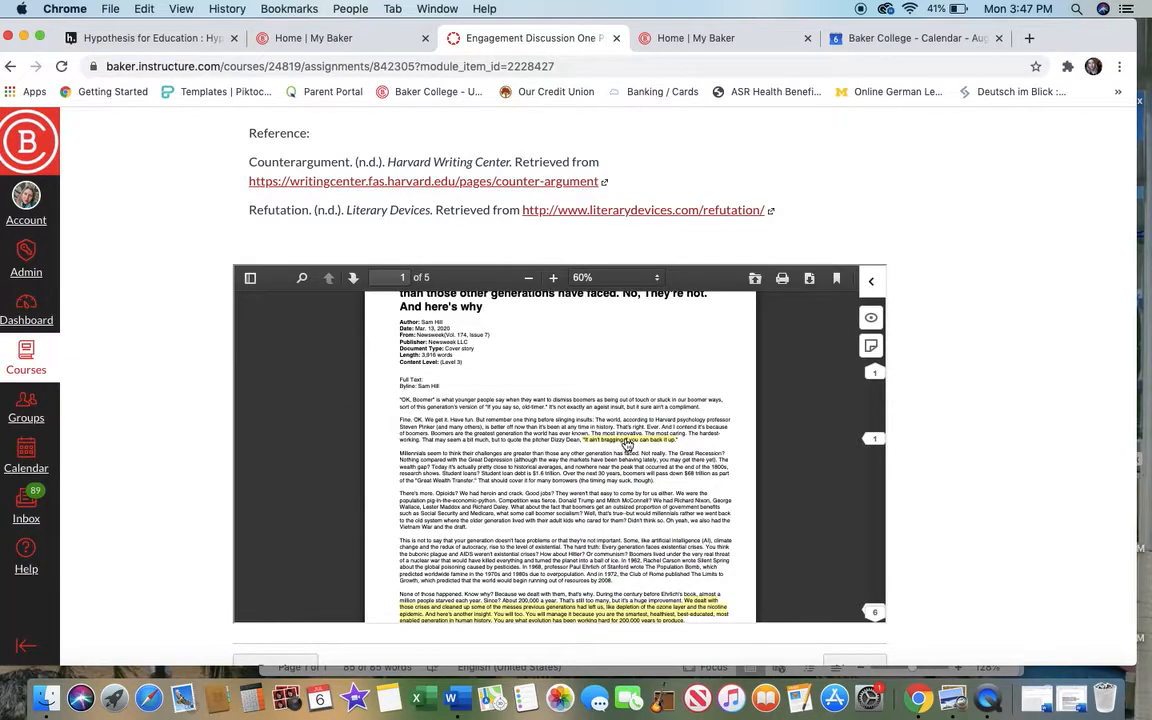
click(627, 443)
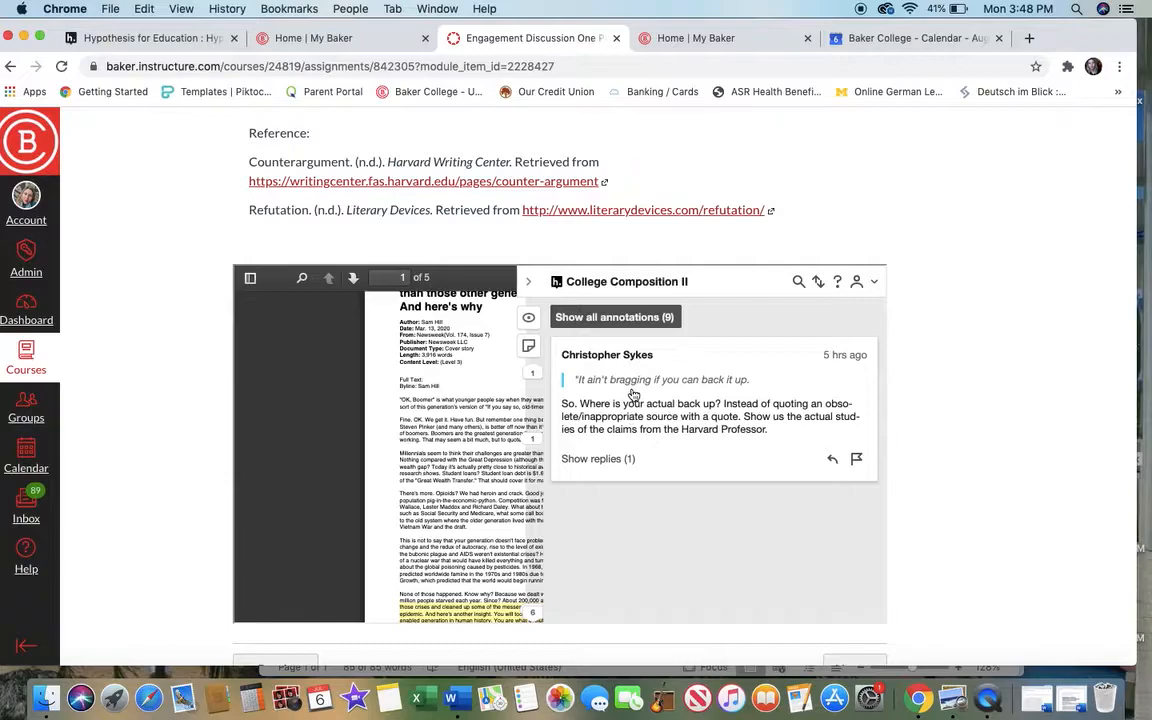
click(528, 281)
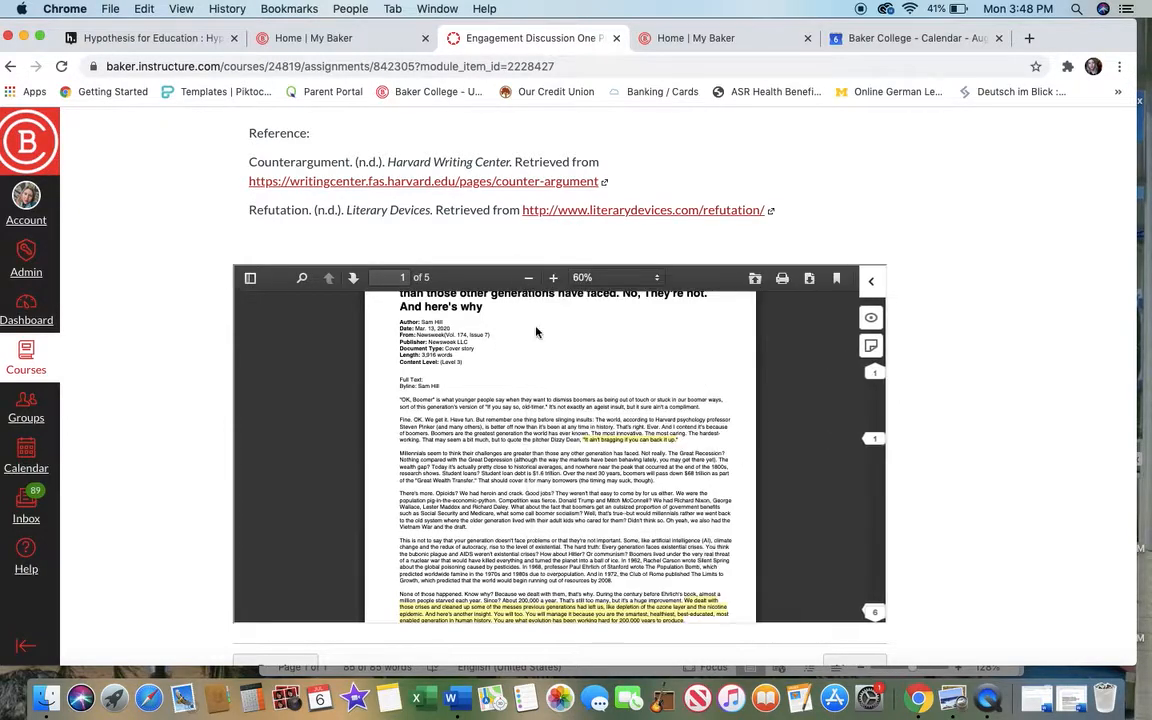
Step: Read the annotation on the highlighted "We dealt with those crises" passage and expand its replies, then collapse the sidebar
scroll(561, 470, down, 2)
scroll(561, 470, down, 2)
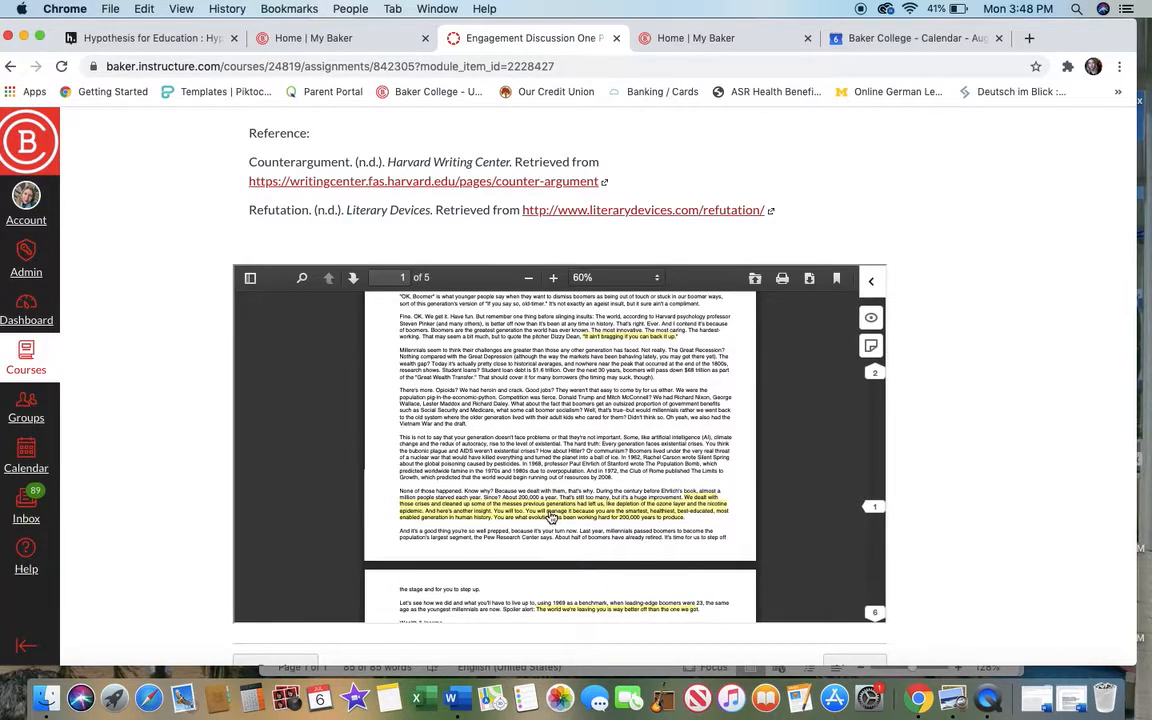
click(551, 517)
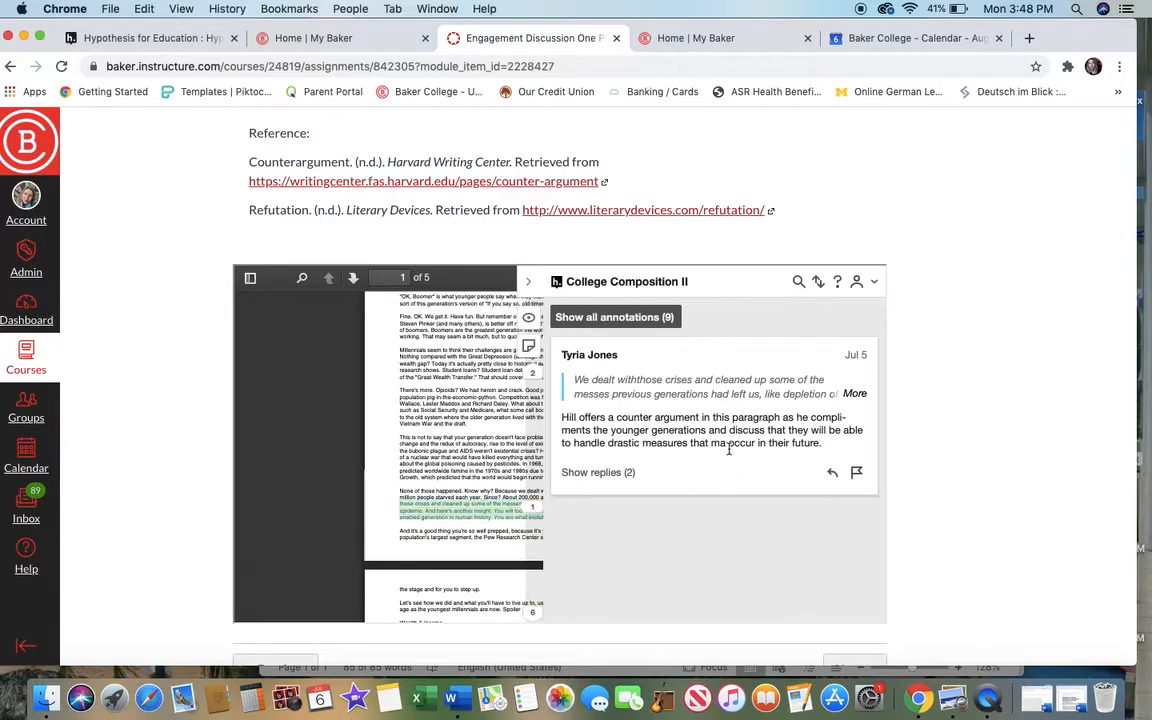
click(617, 475)
scroll(627, 423, down, 2)
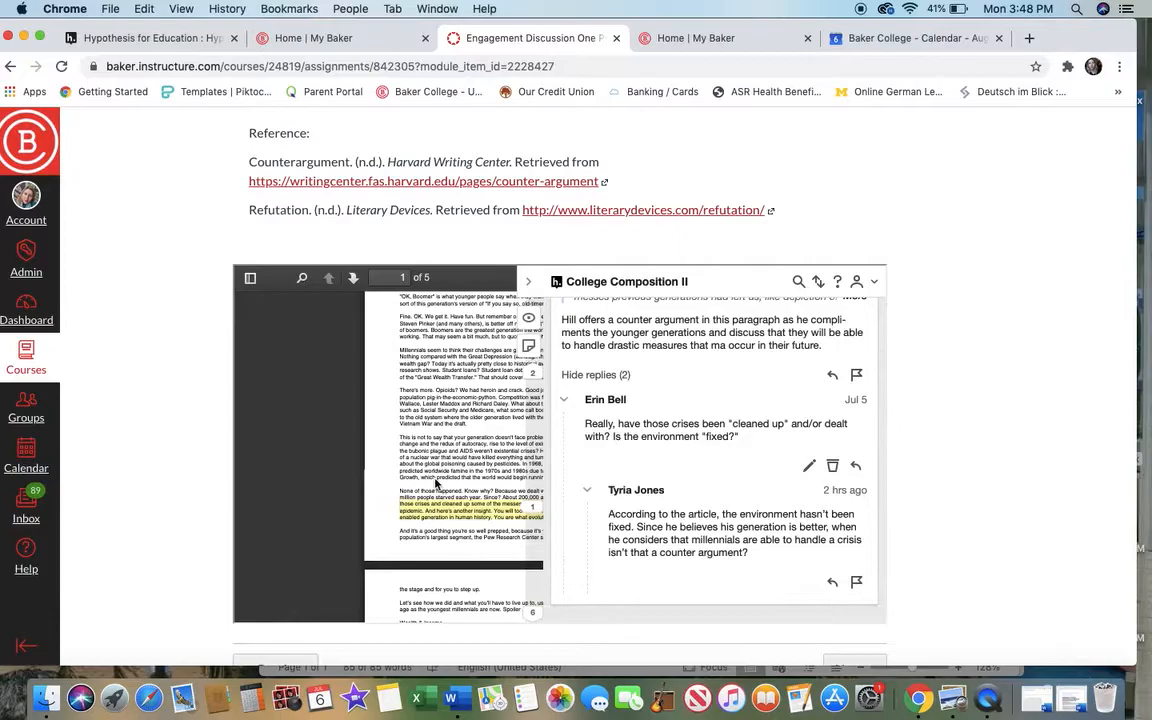
click(450, 483)
Step: View the annotation on the copyright and source citation on the PDF's last page, then collapse the sidebar
scroll(601, 476, down, 15)
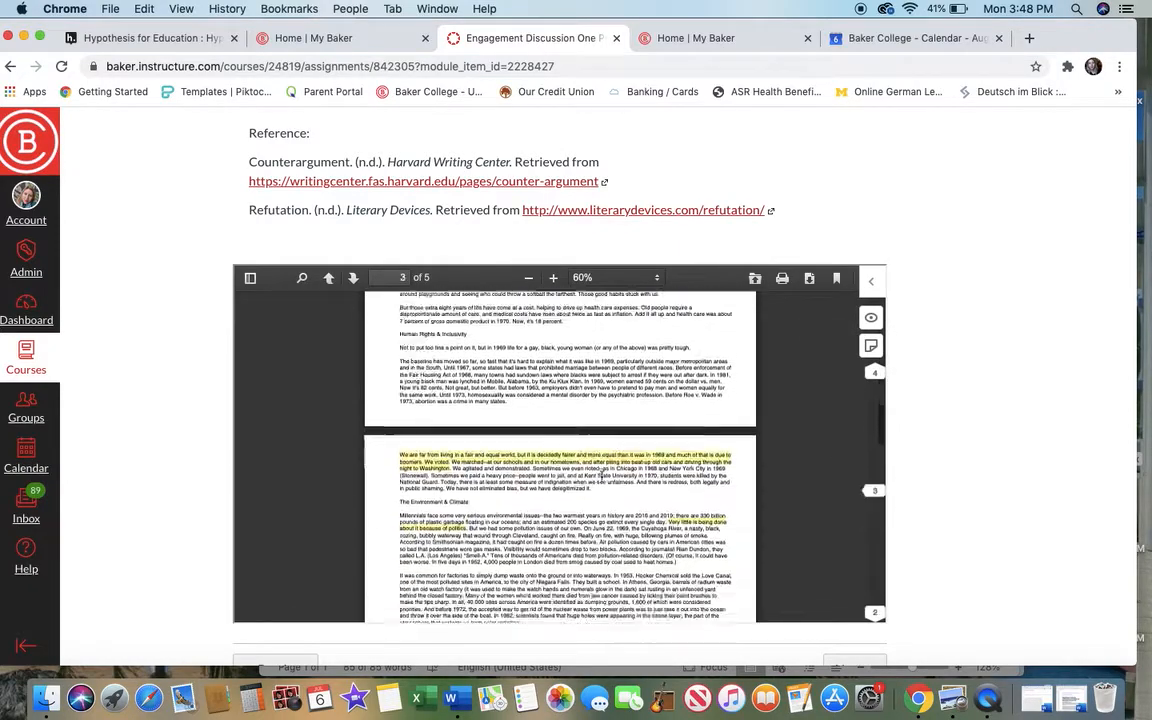
scroll(601, 476, down, 15)
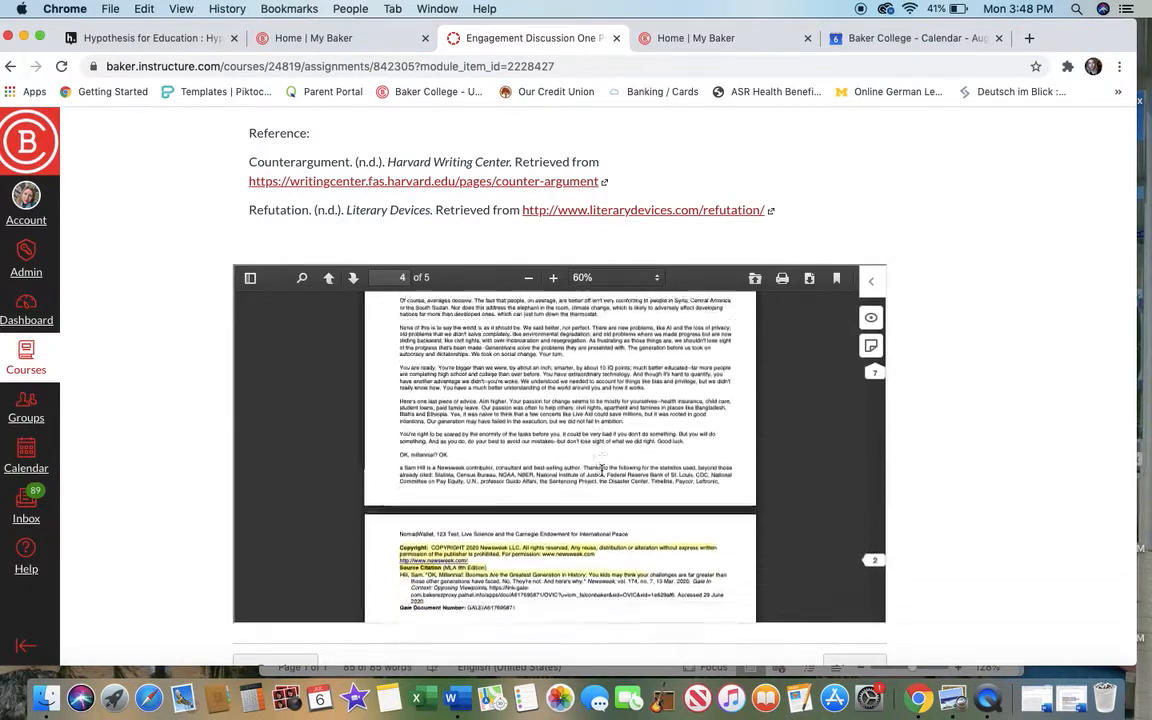
click(476, 428)
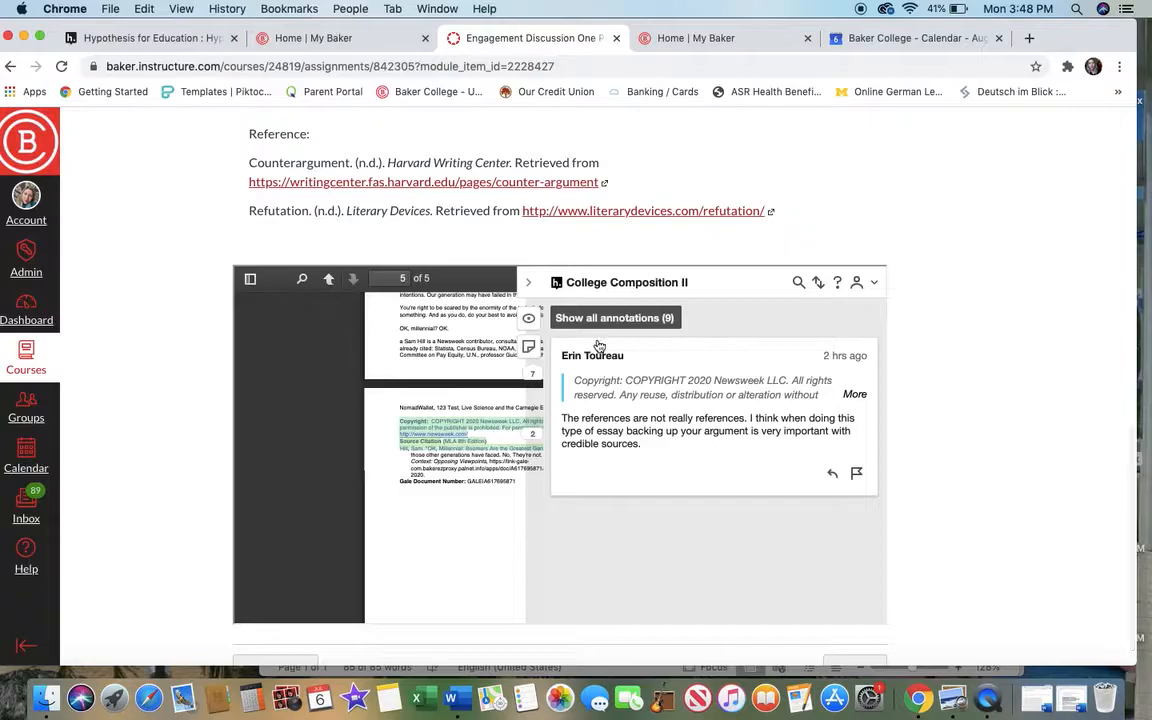
click(528, 282)
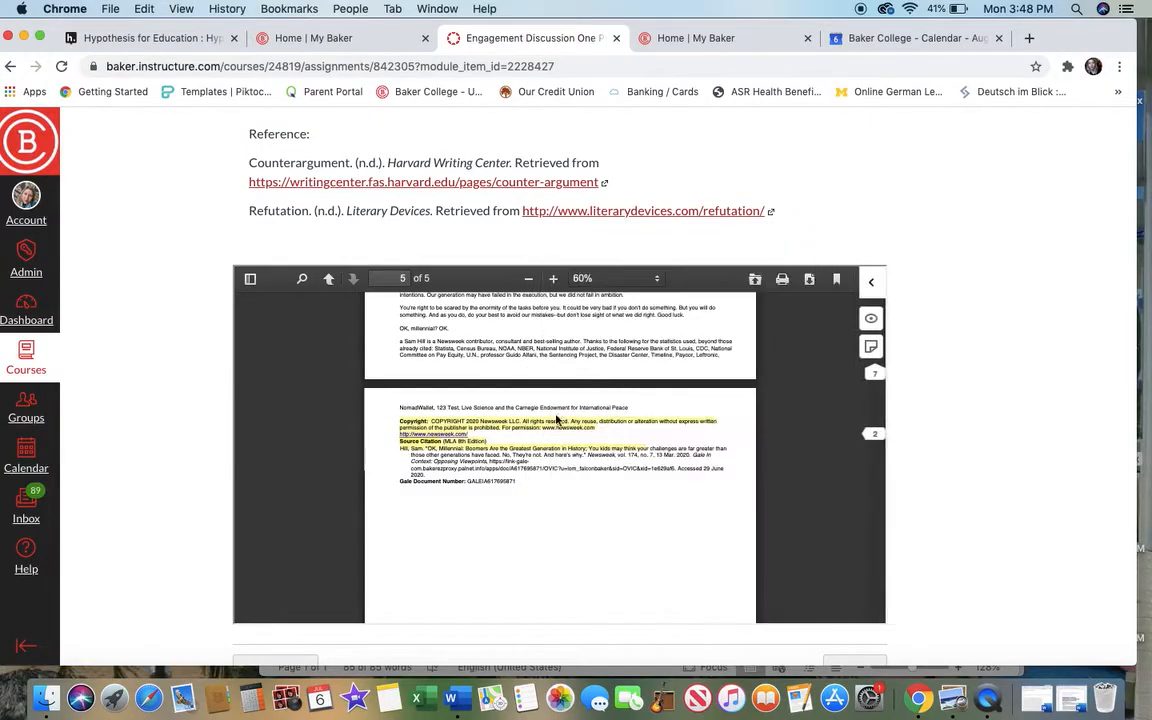
Step: Look back through the annotated article from its first page and review the engagement assignment's directions above it
scroll(555, 418, up, 3)
scroll(557, 420, up, 15)
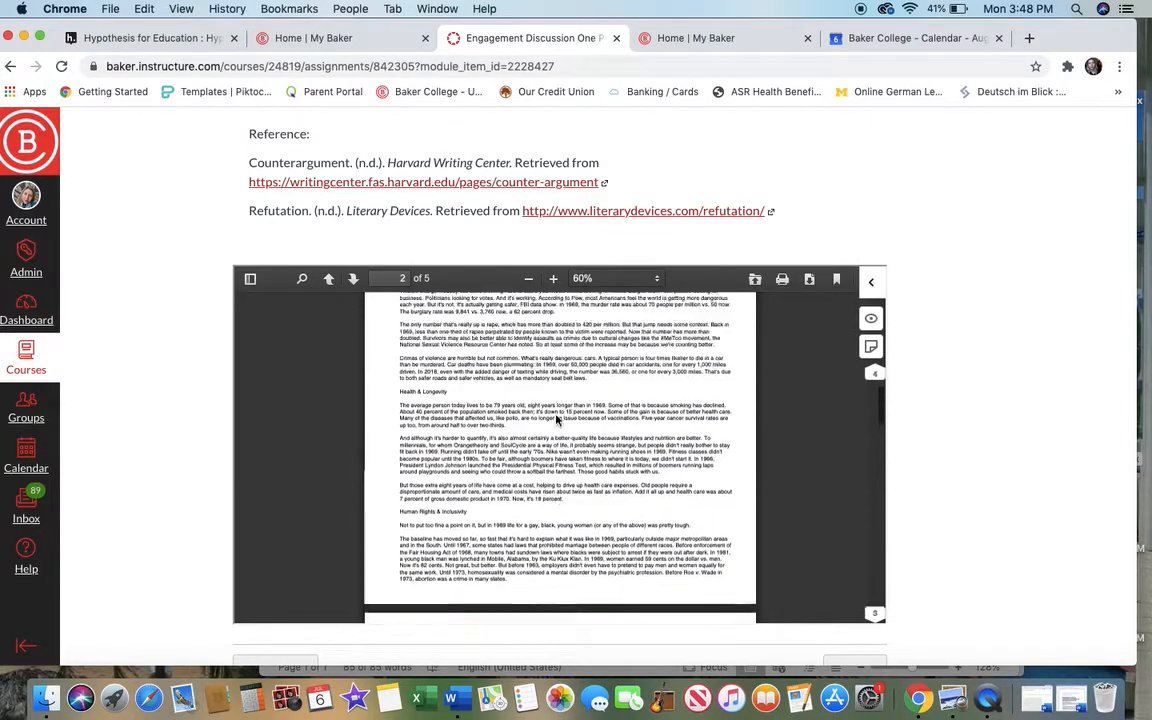
scroll(557, 420, up, 15)
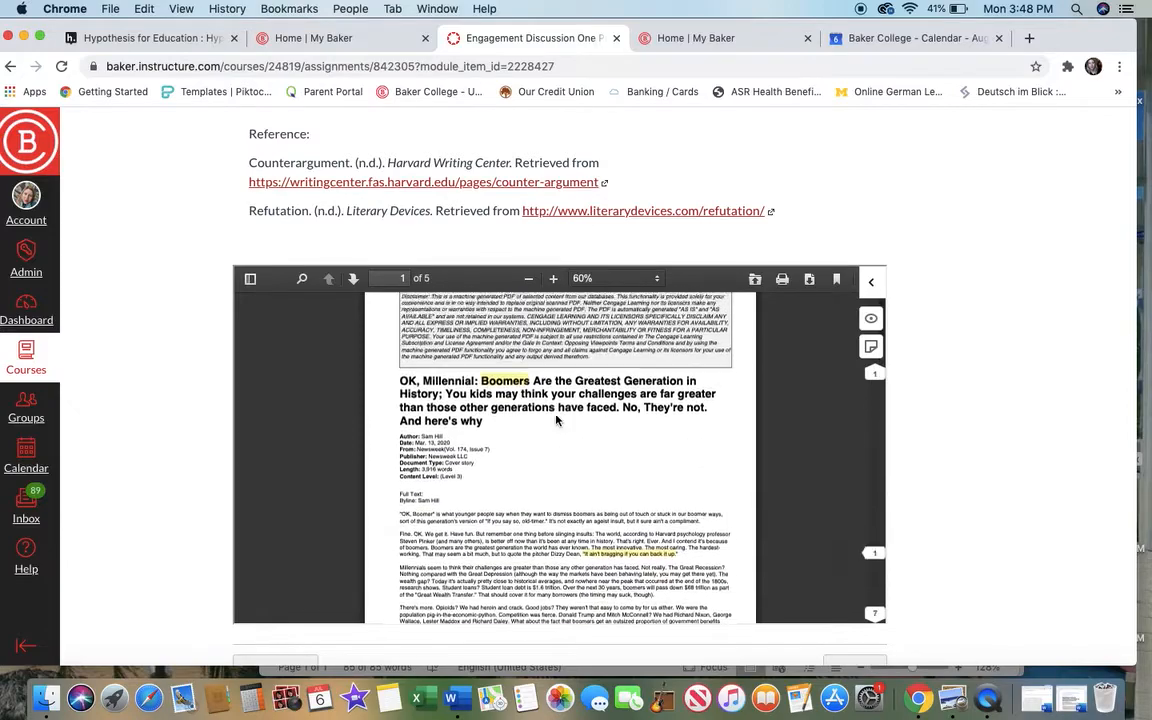
scroll(576, 496, down, 3)
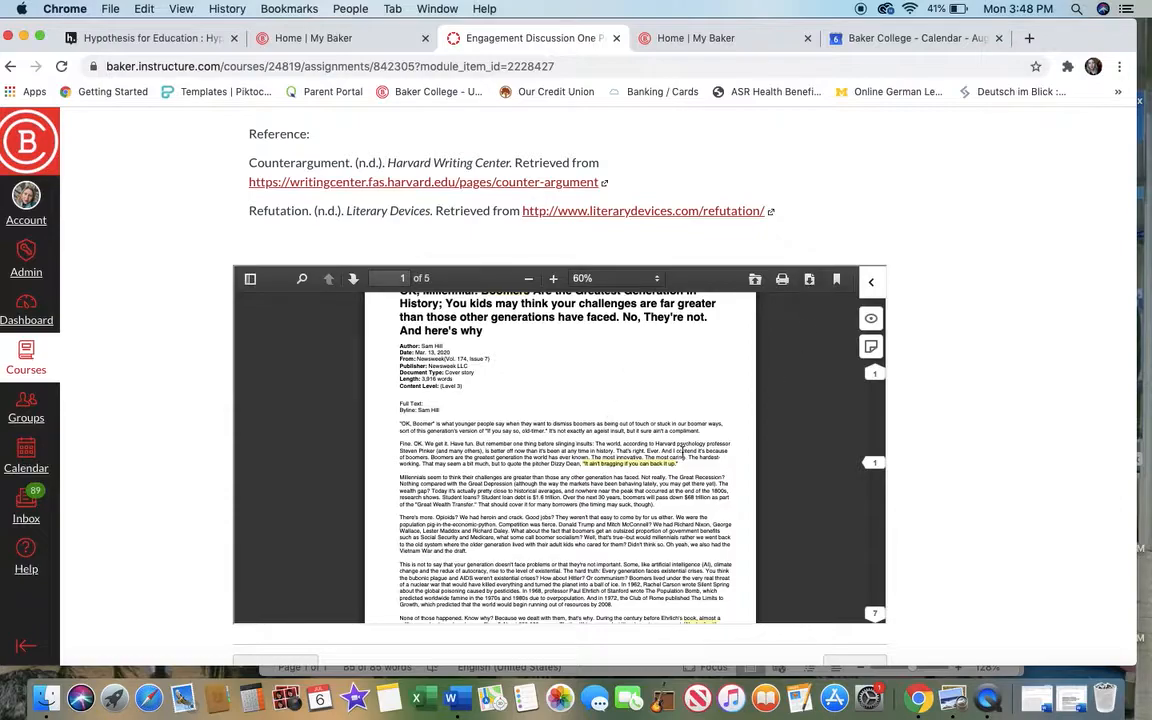
scroll(648, 470, up, 3)
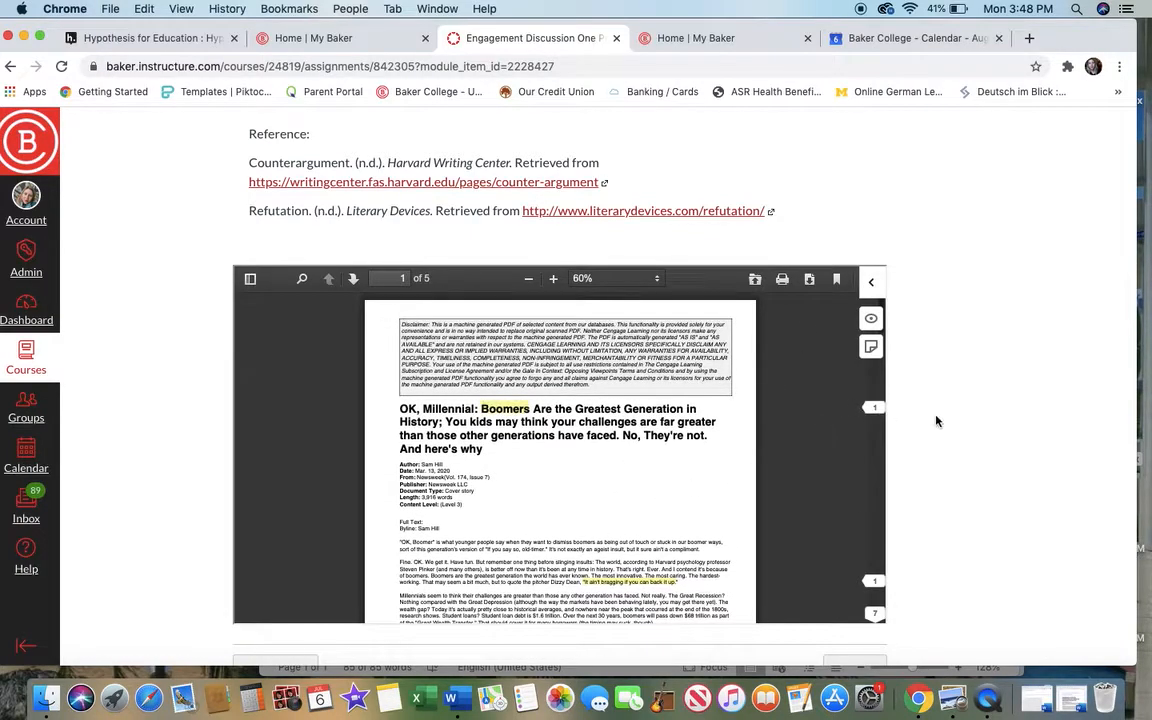
scroll(936, 421, up, 10)
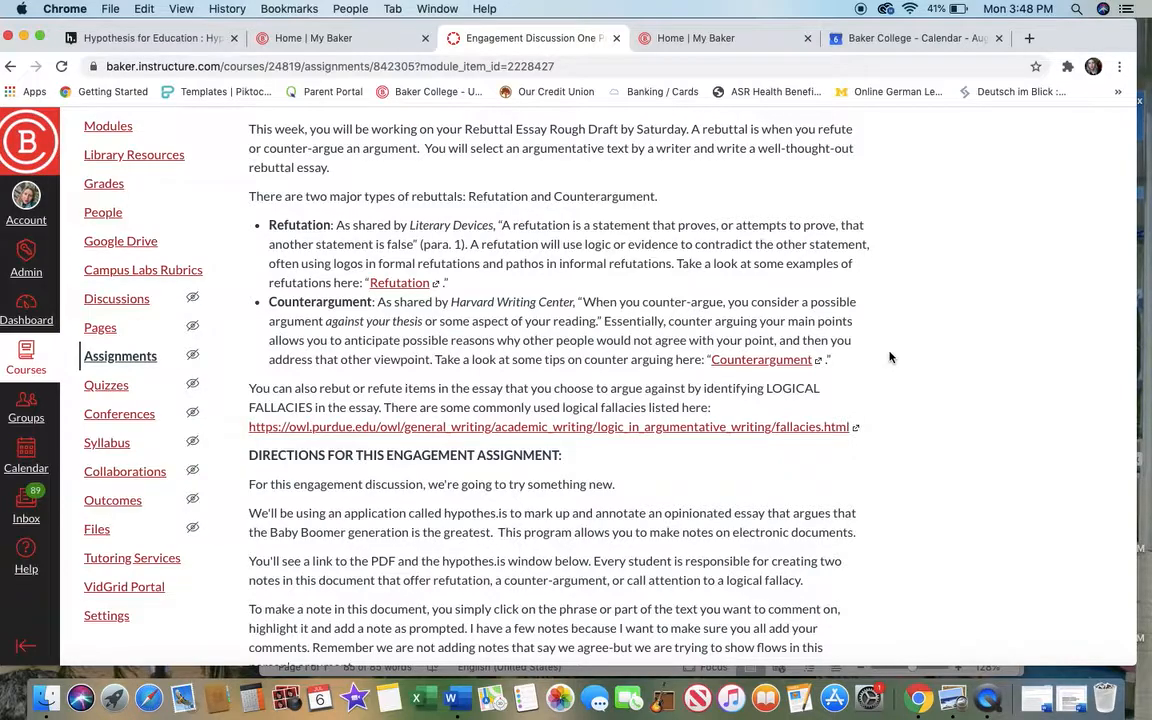
scroll(826, 417, down, 12)
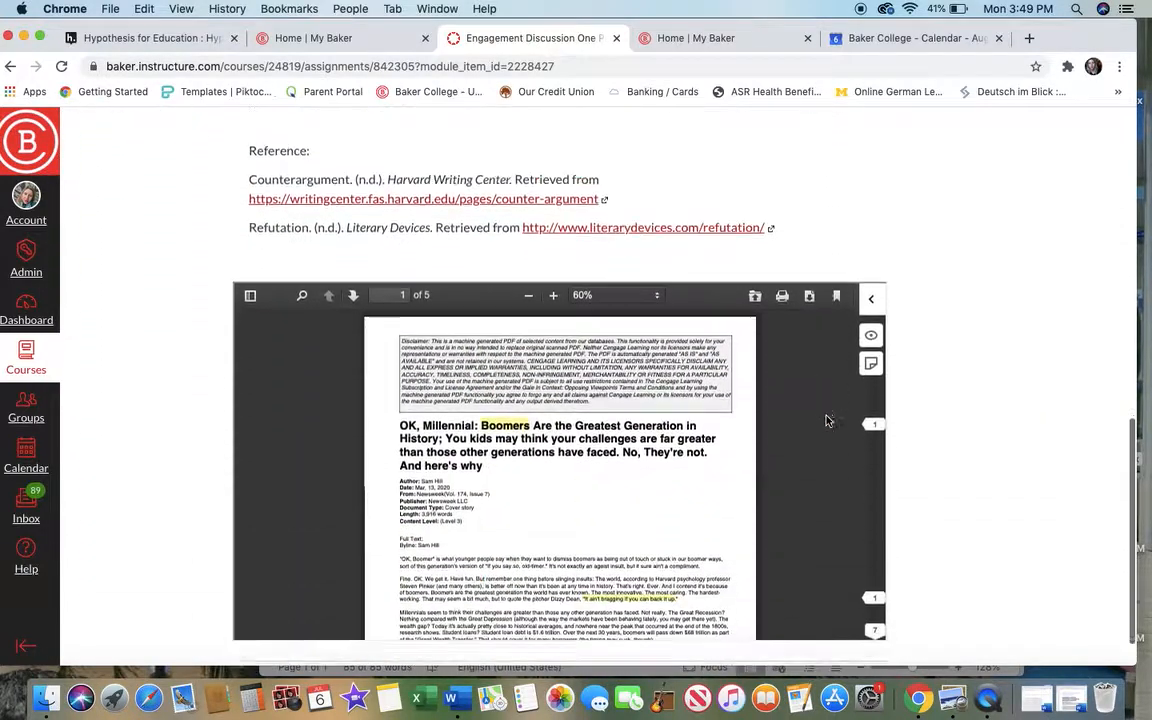
scroll(647, 496, down, 1)
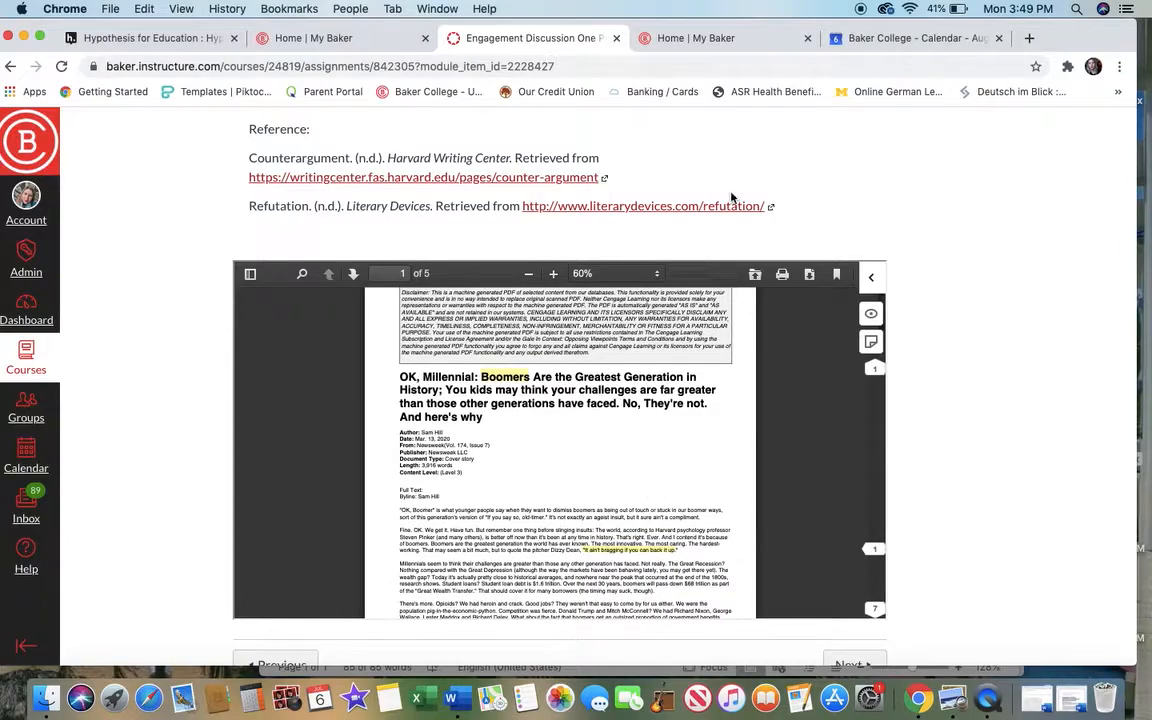
scroll(731, 195, down, 1)
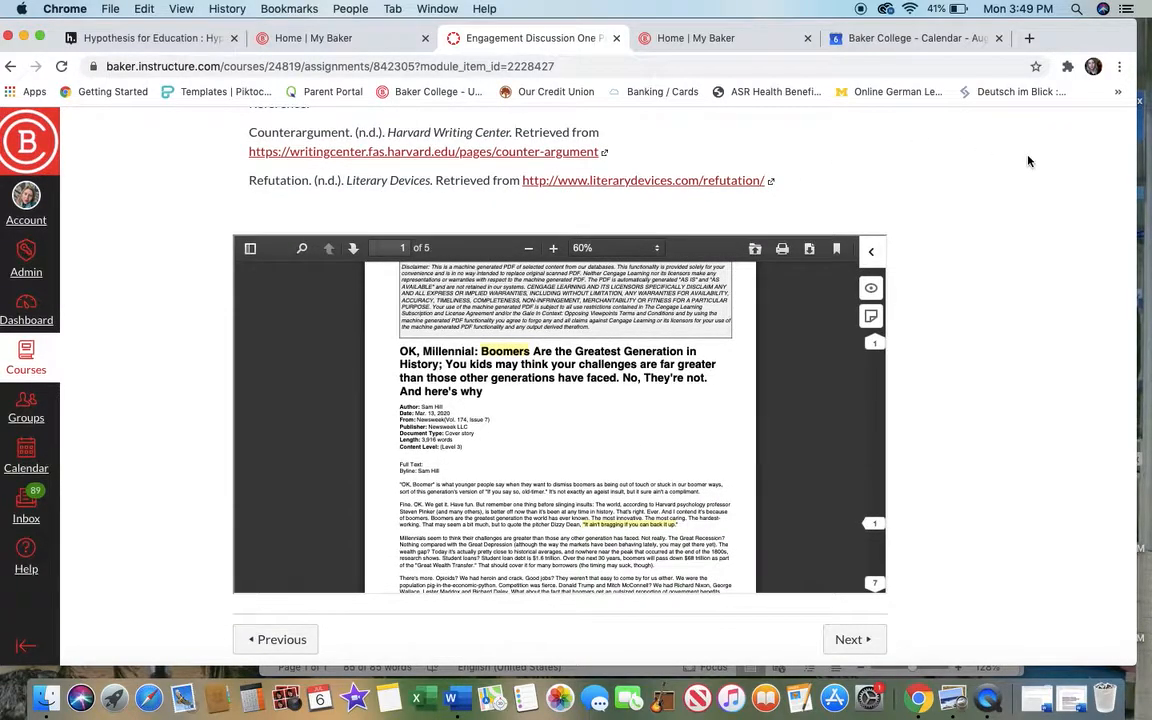
Step: Switch to the Hypothesis for Education page and look through its reading benefits and LMS App information
click(180, 40)
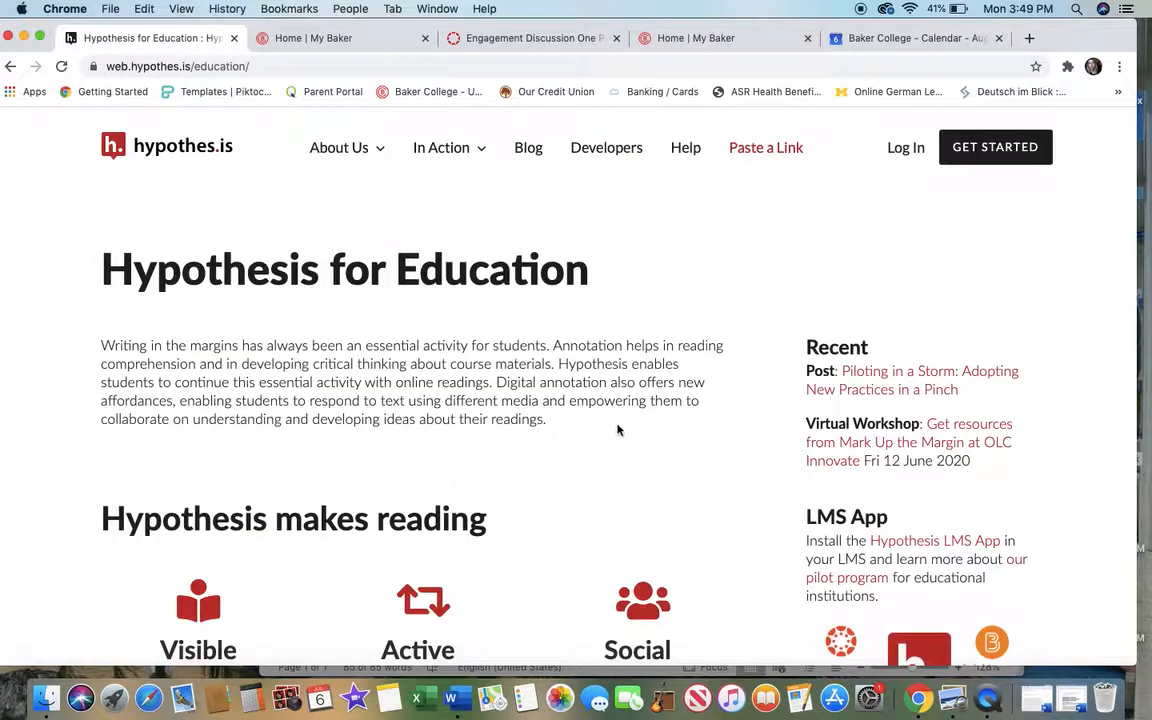
scroll(618, 430, down, 5)
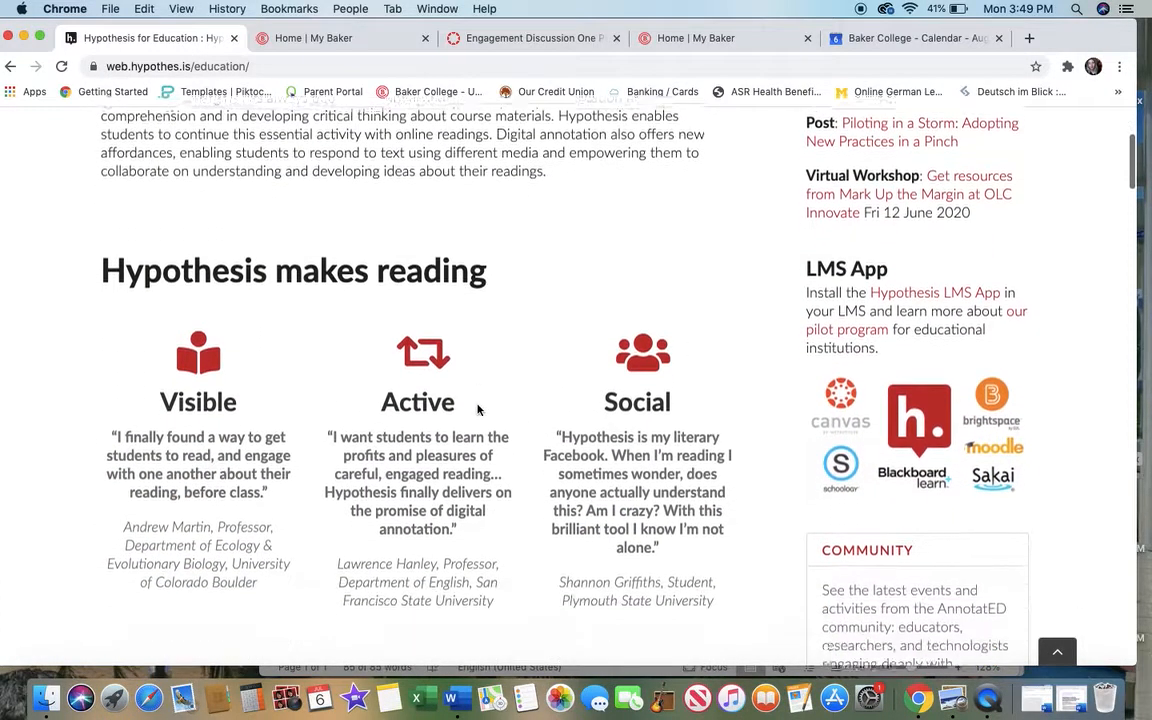
scroll(478, 408, down, 2)
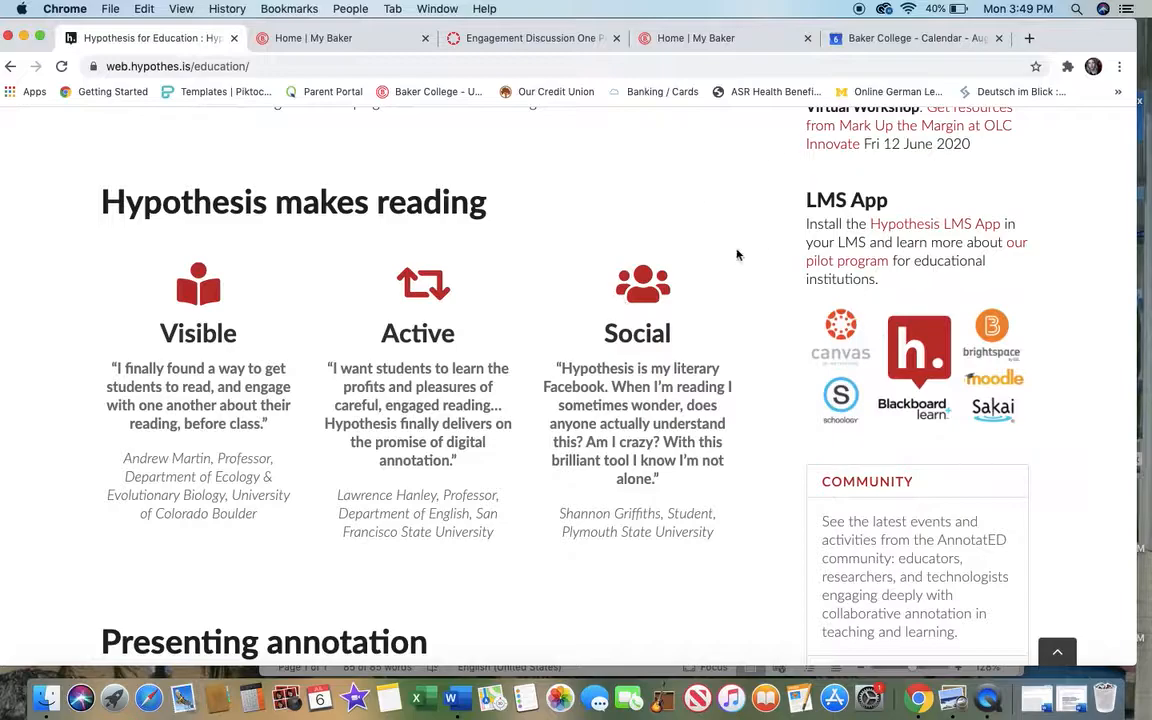